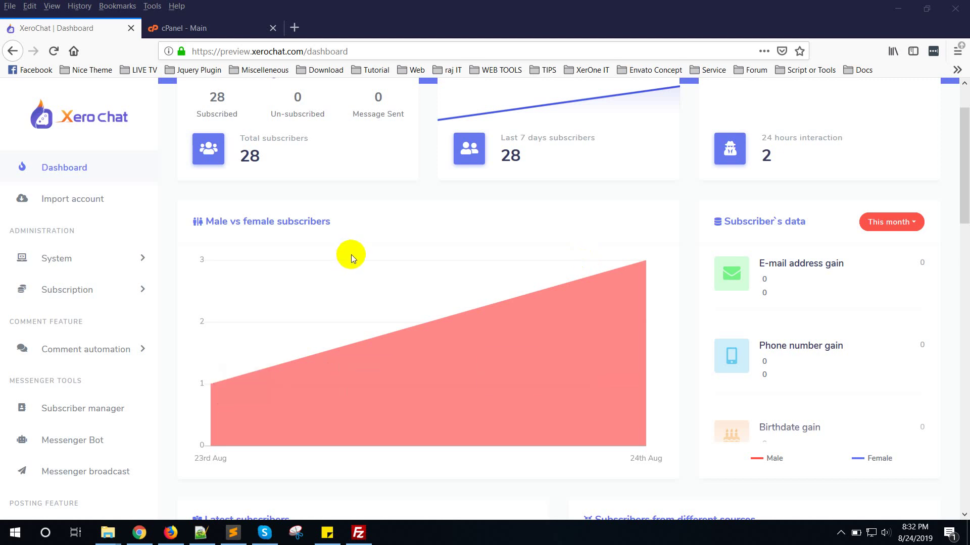
Step: Open XeroChat's Cron Job page under System
click(76, 260)
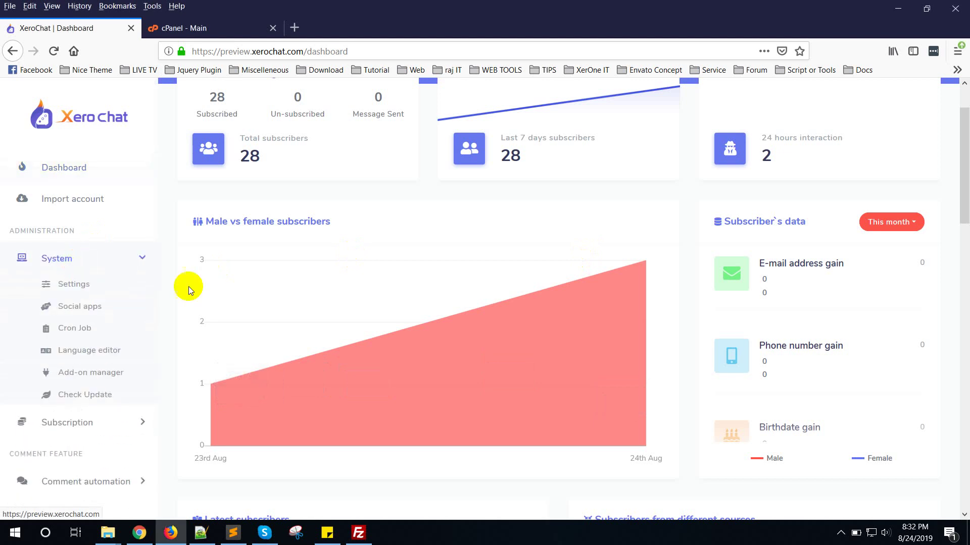
click(69, 328)
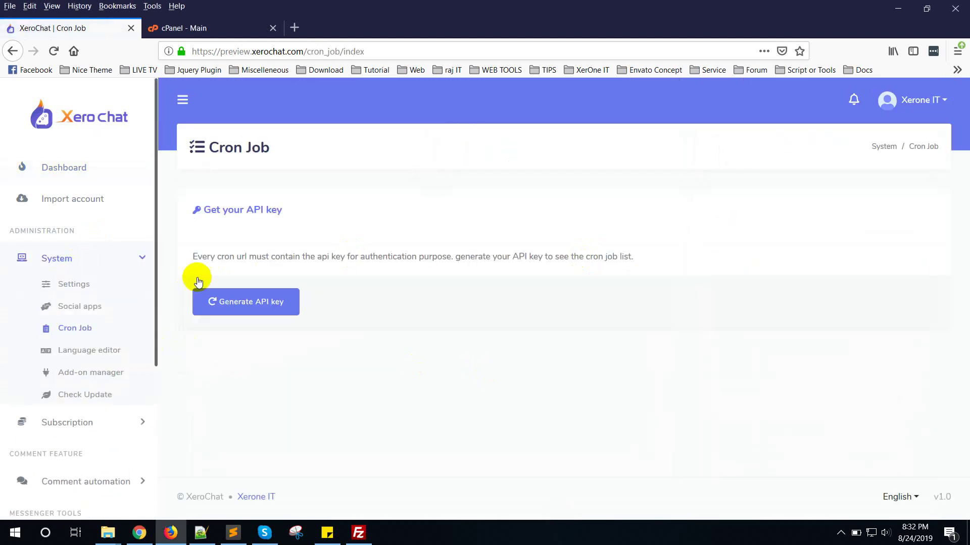
Step: Generate the XeroChat API key and review the listed cron curl commands and intervals
click(259, 307)
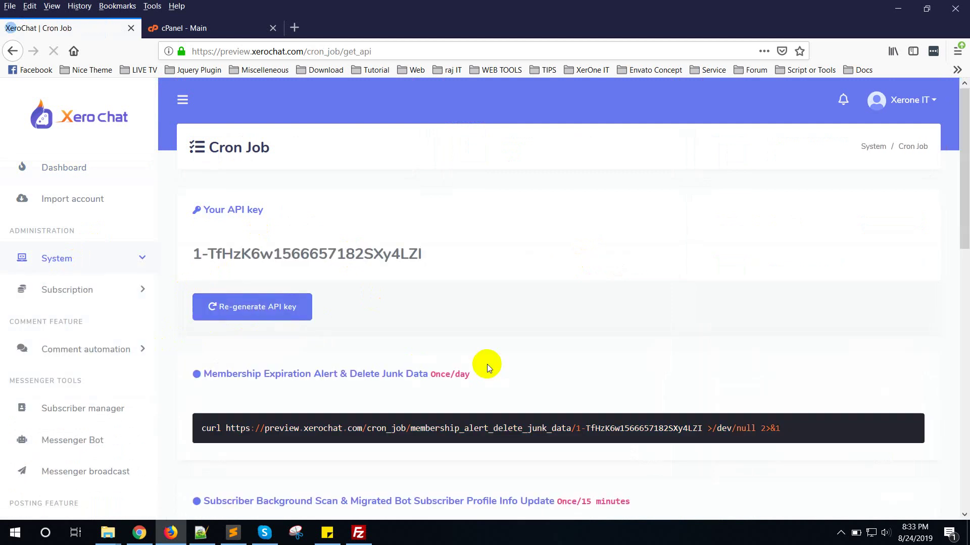
scroll(512, 369, down, 3)
scroll(374, 337, down, 3)
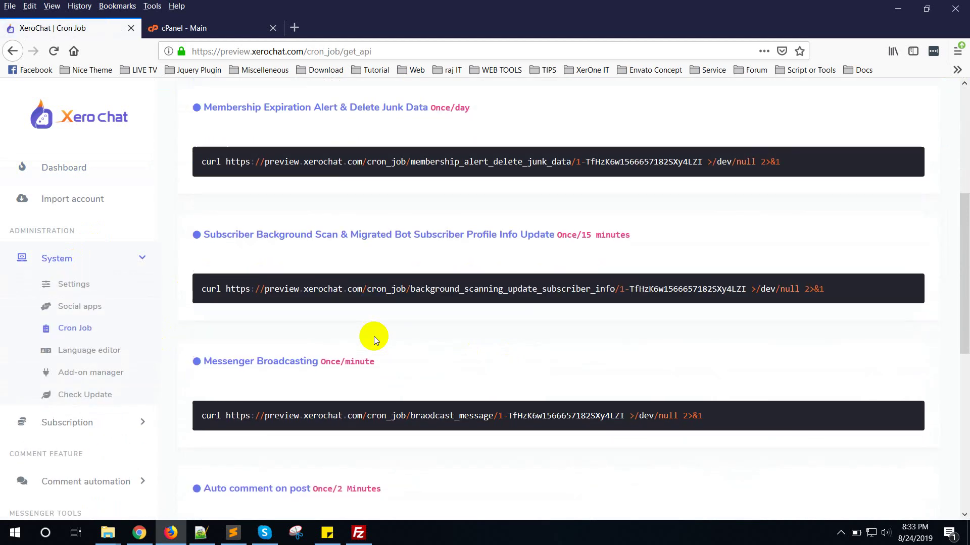
scroll(373, 336, down, 4)
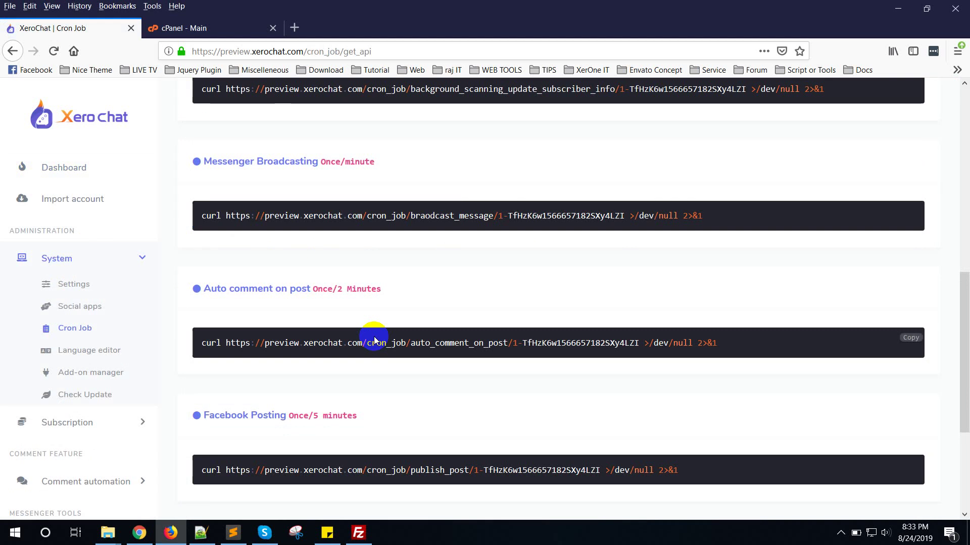
scroll(374, 336, up, 7)
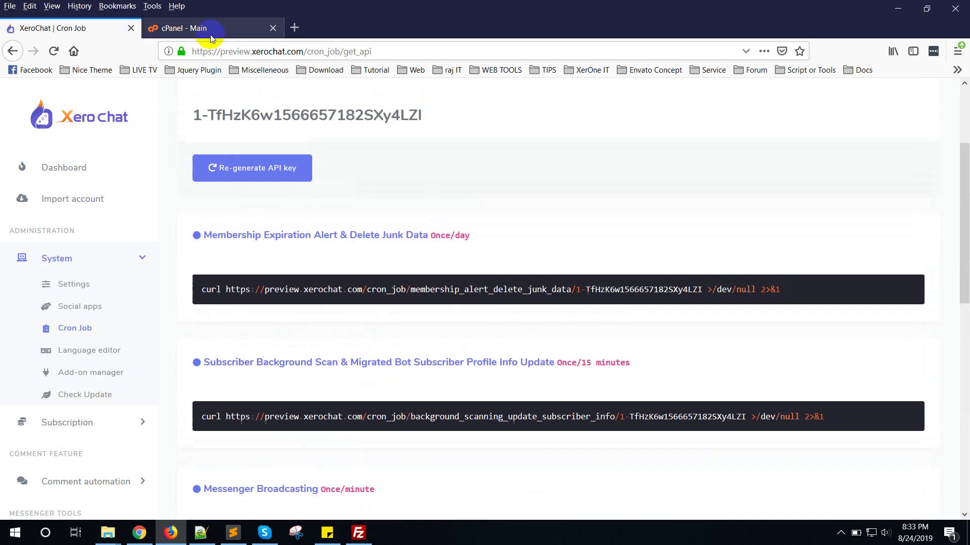
Step: Open cPanel's Cron Jobs page from Advanced and view the Add New Cron Job form
click(187, 28)
scroll(485, 346, up, 4)
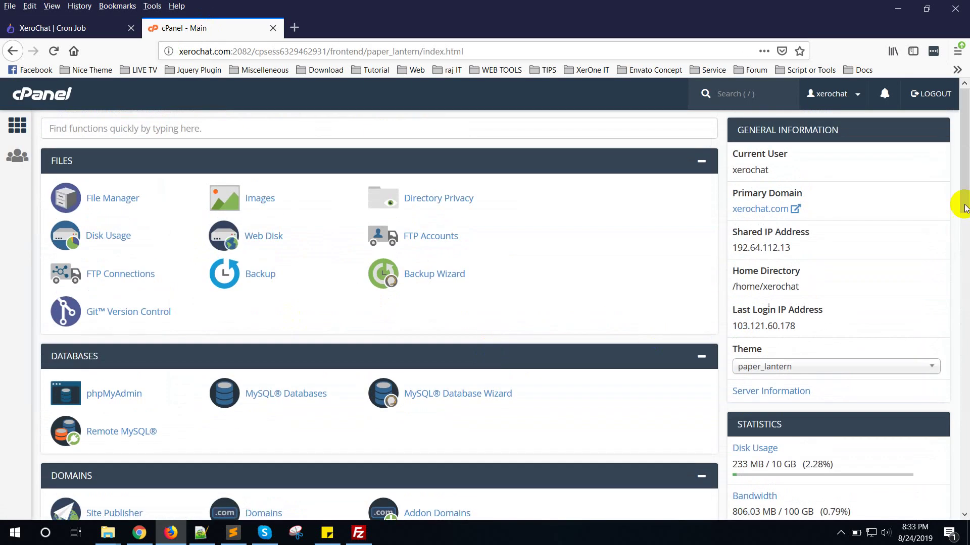
drag(962, 152, 961, 348)
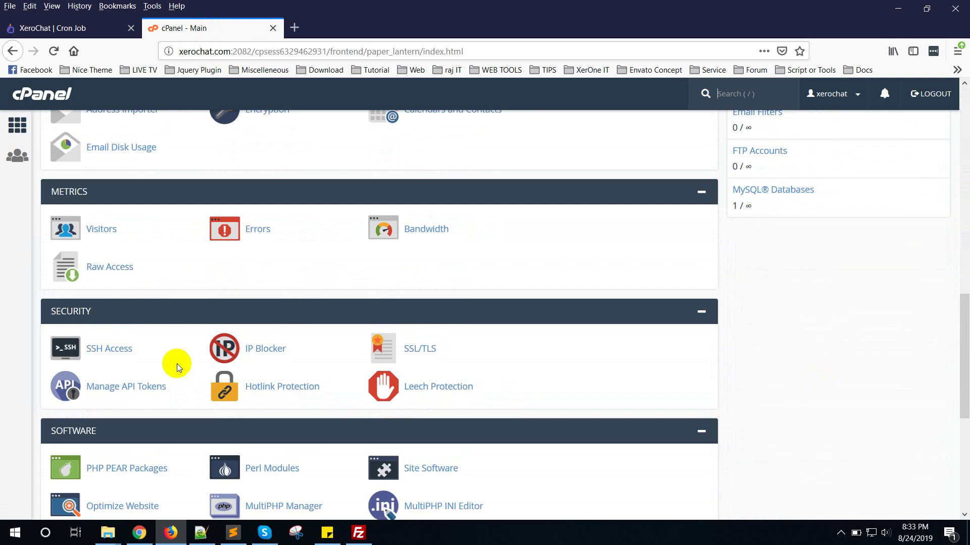
scroll(204, 364, down, 5)
scroll(202, 368, down, 1)
scroll(199, 367, up, 3)
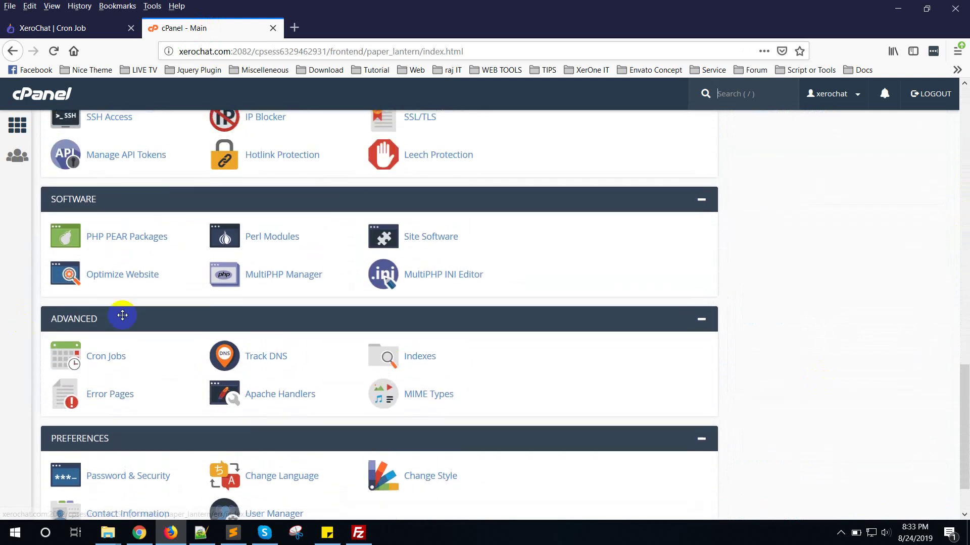
click(104, 356)
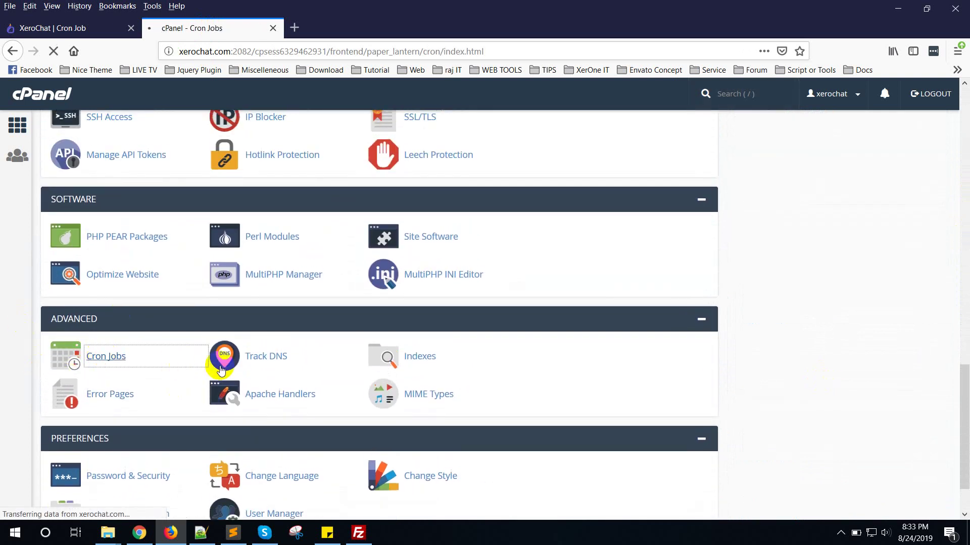
scroll(270, 392, down, 10)
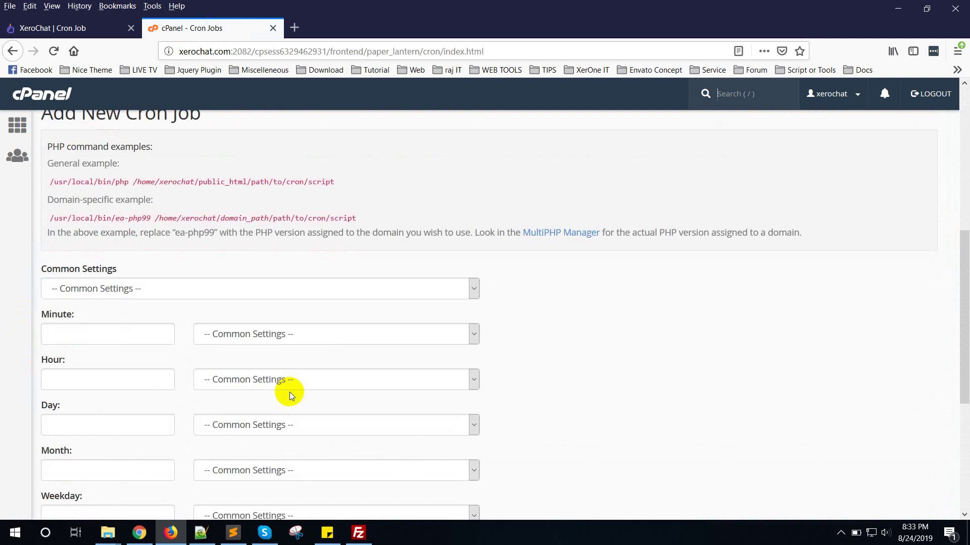
click(76, 28)
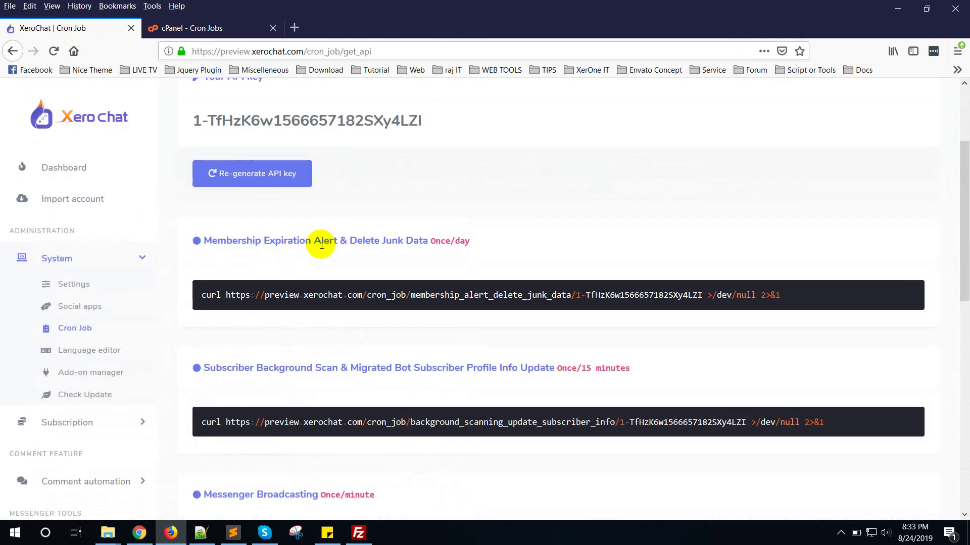
Step: Copy XeroChat's once-a-day Membership Expiration Alert & Delete Junk Data curl command
click(341, 296)
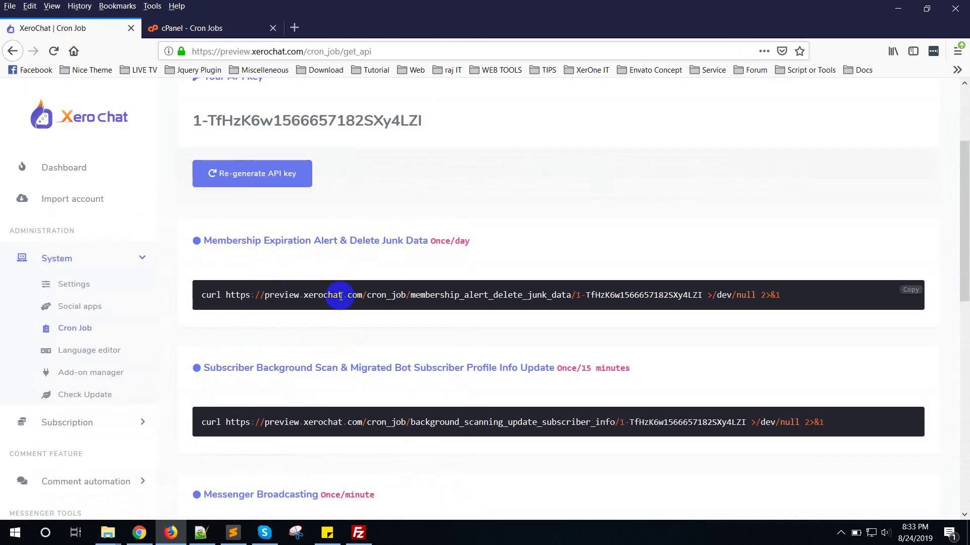
drag(431, 241, 472, 243)
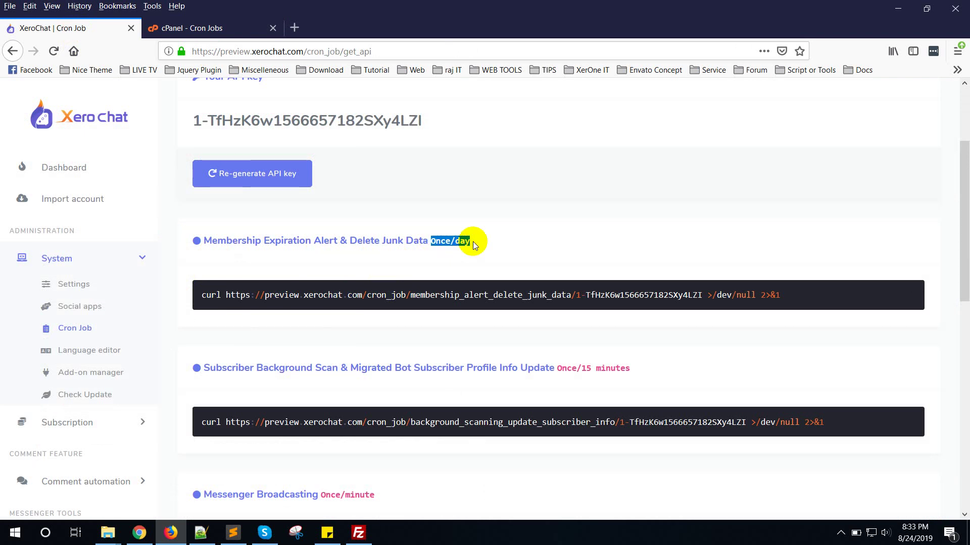
click(810, 295)
click(905, 291)
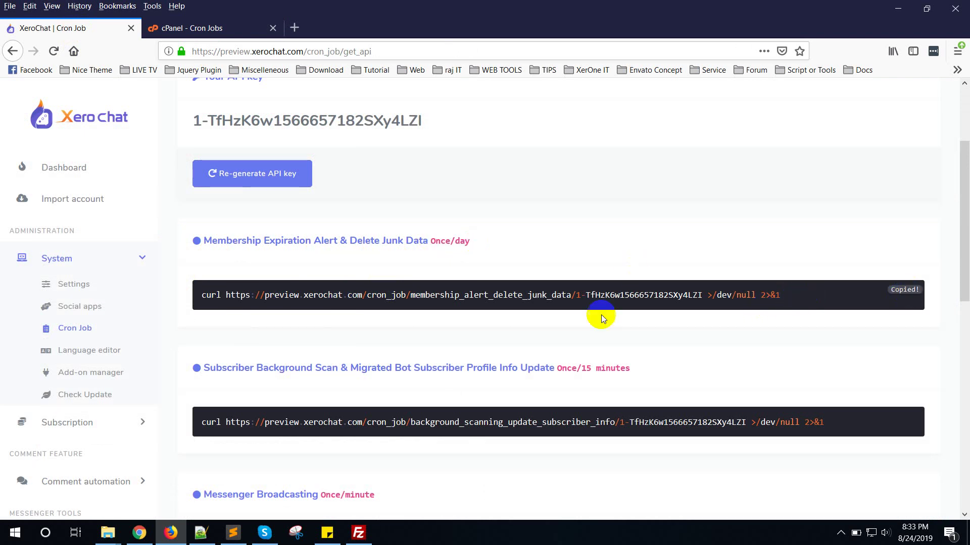
click(834, 292)
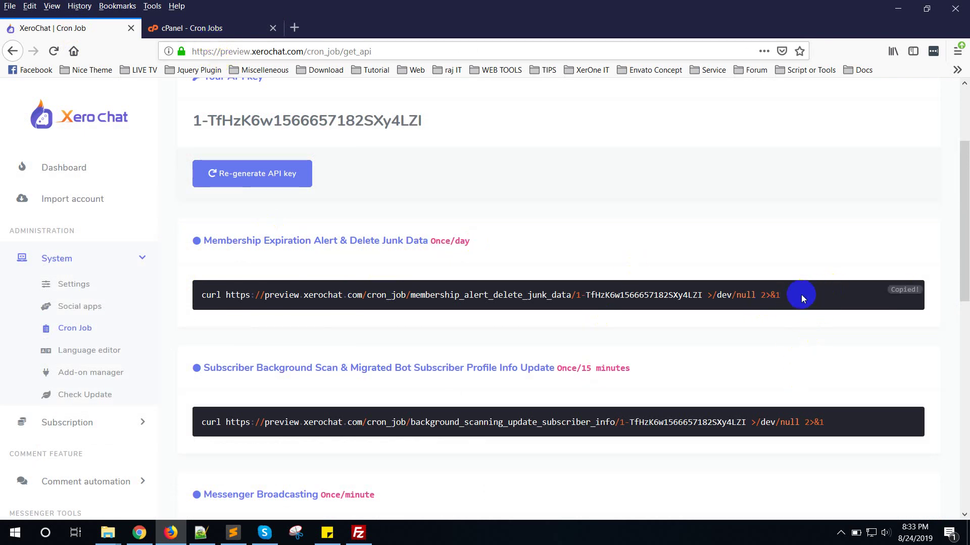
drag(801, 295, 202, 298)
click(212, 28)
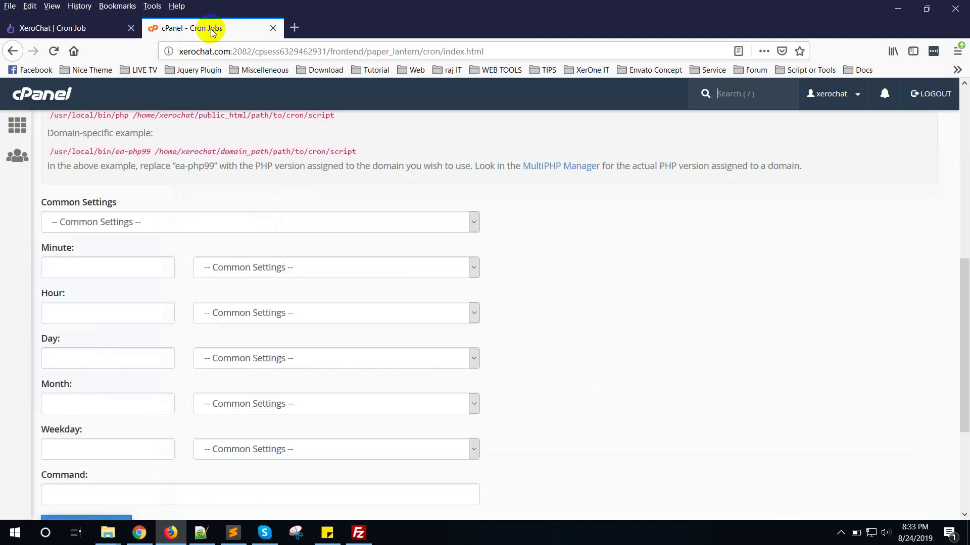
Step: Add a Once Per Day cron job running the pasted membership alert curl command
click(336, 223)
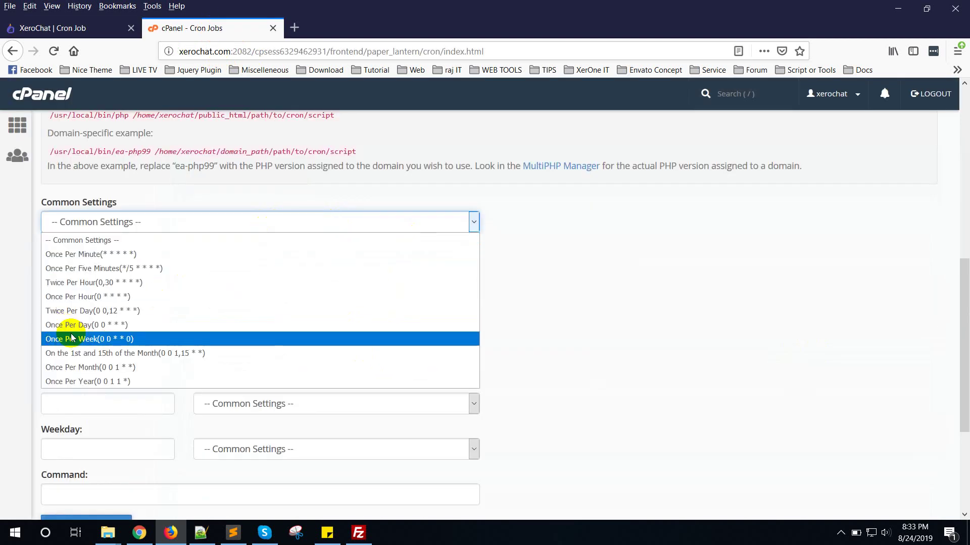
click(124, 325)
scroll(74, 394, down, 3)
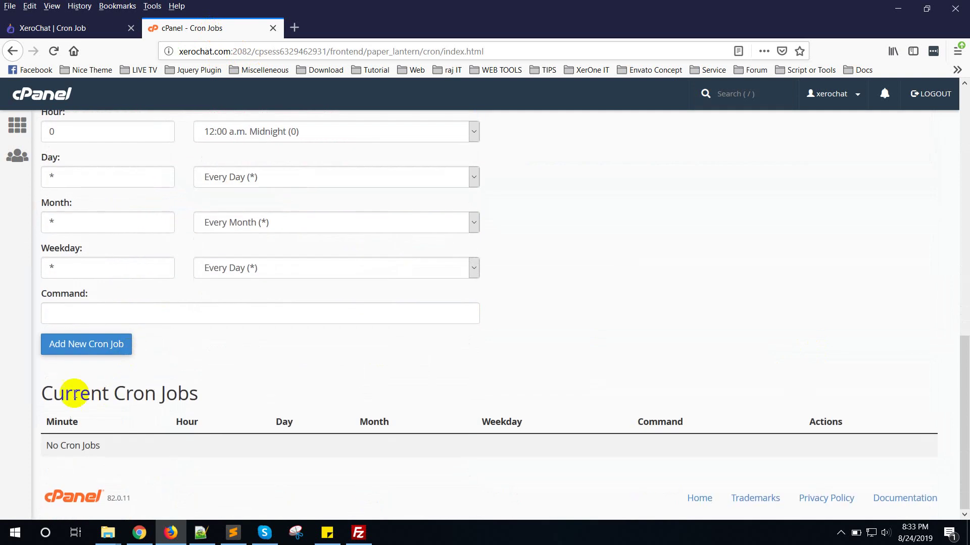
click(72, 317)
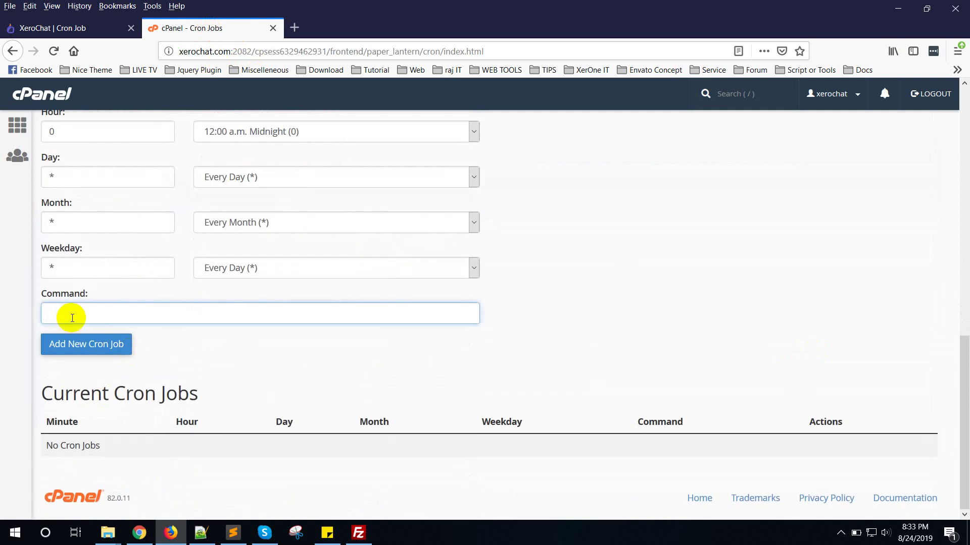
key(ctrl+v)
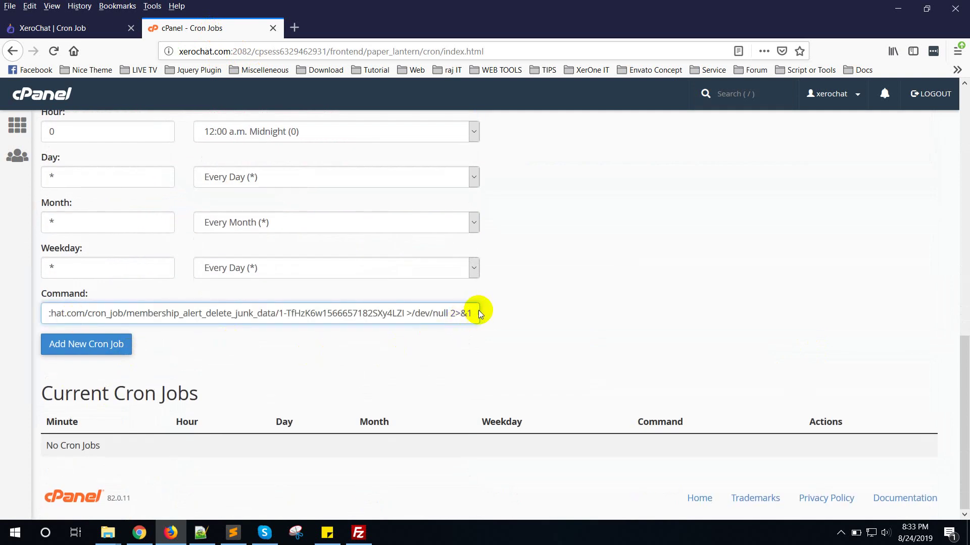
drag(476, 313, 10, 335)
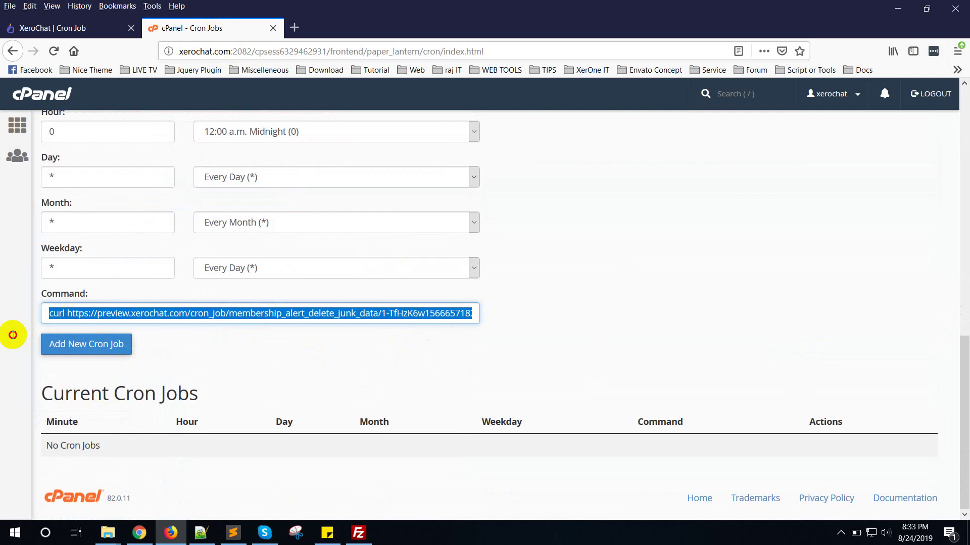
click(75, 314)
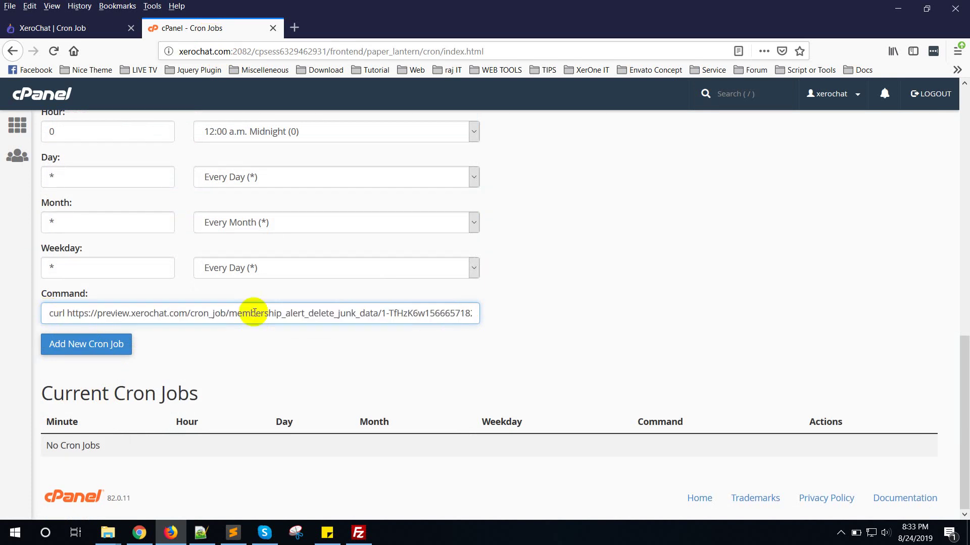
click(98, 354)
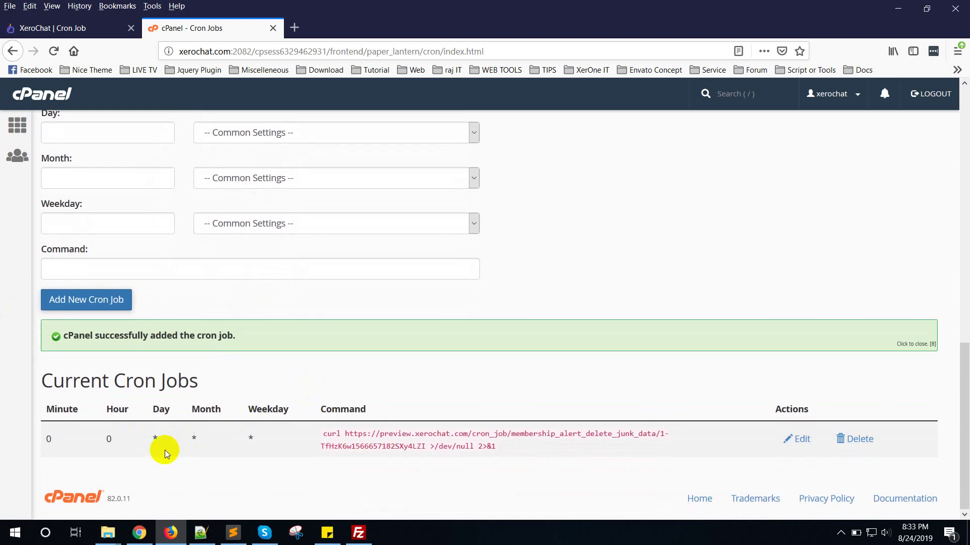
scroll(163, 448, up, 5)
Step: Copy XeroChat's once-every-15-minutes Subscriber Background Scan curl command
click(53, 28)
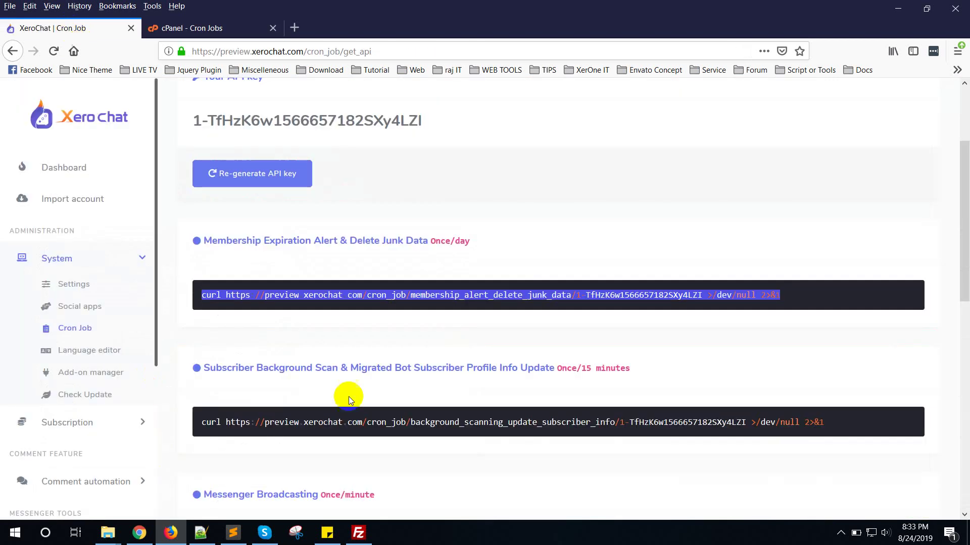
scroll(311, 445, down, 2)
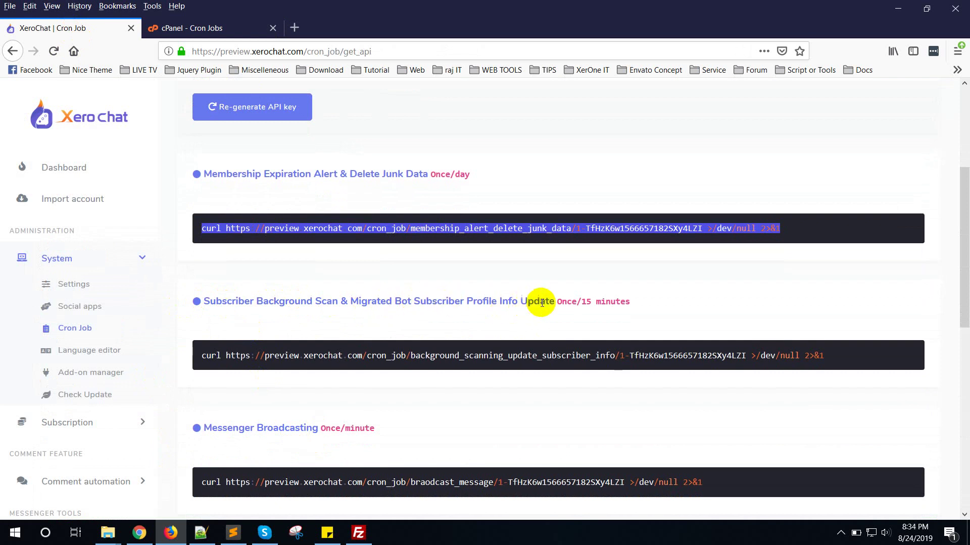
drag(557, 302, 626, 299)
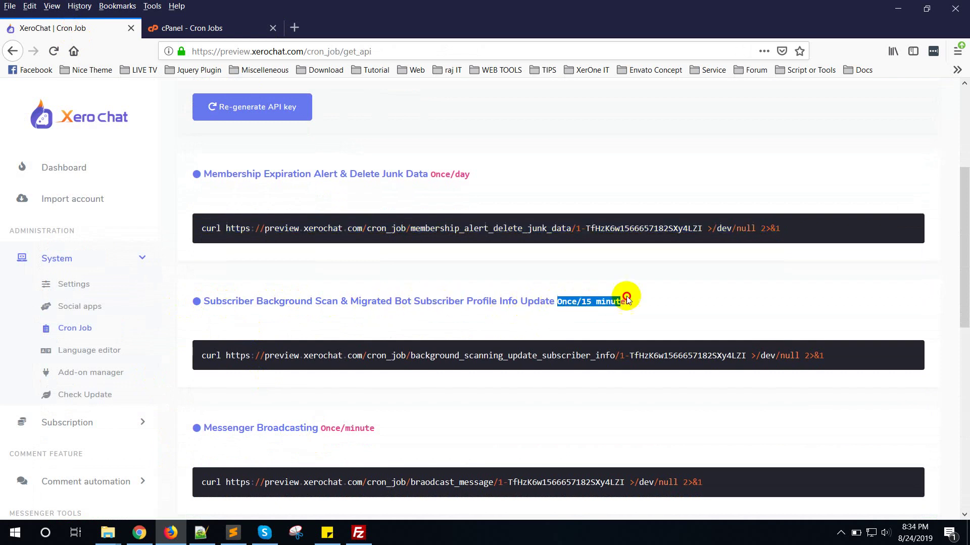
click(627, 298)
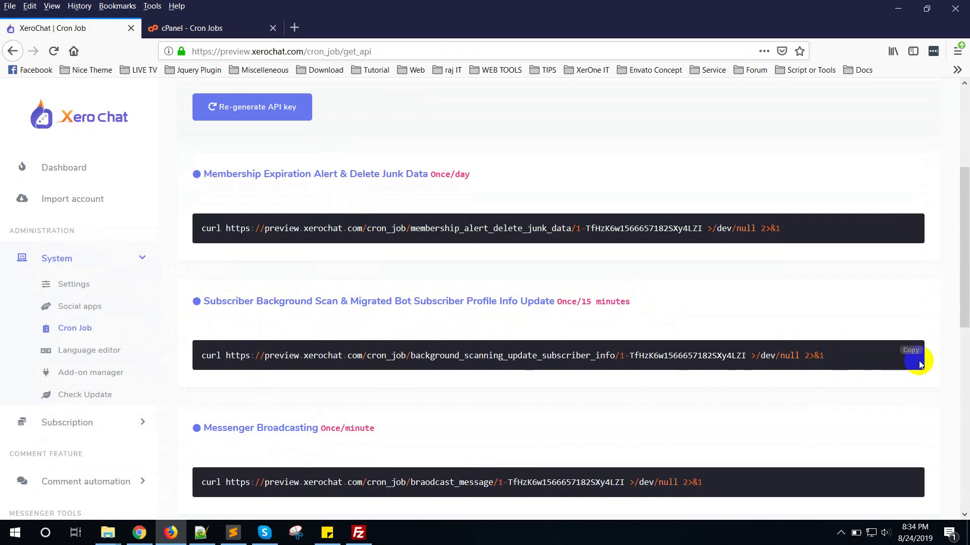
click(918, 355)
click(202, 28)
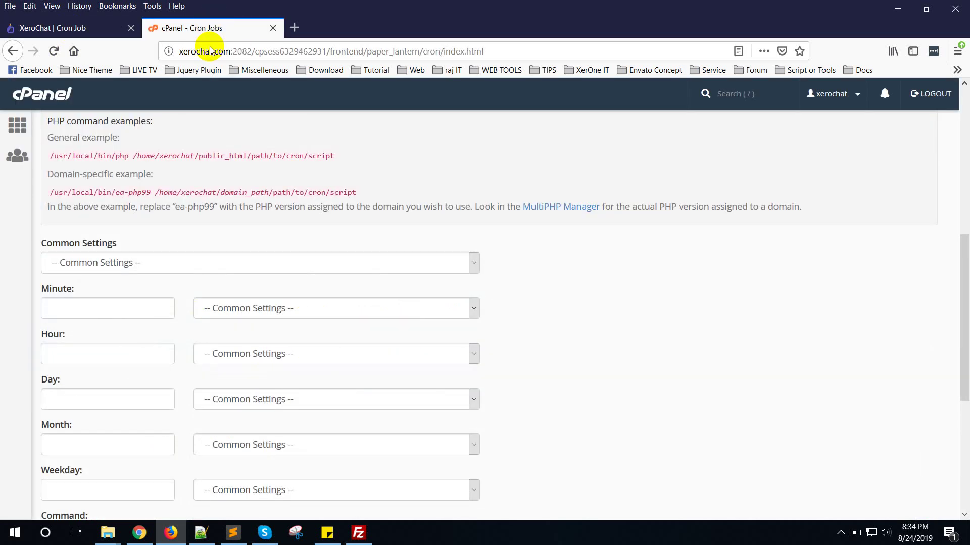
Step: Set the new job's schedule to every 15 minutes (*/15) via the five-minute preset
double_click(185, 252)
click(183, 262)
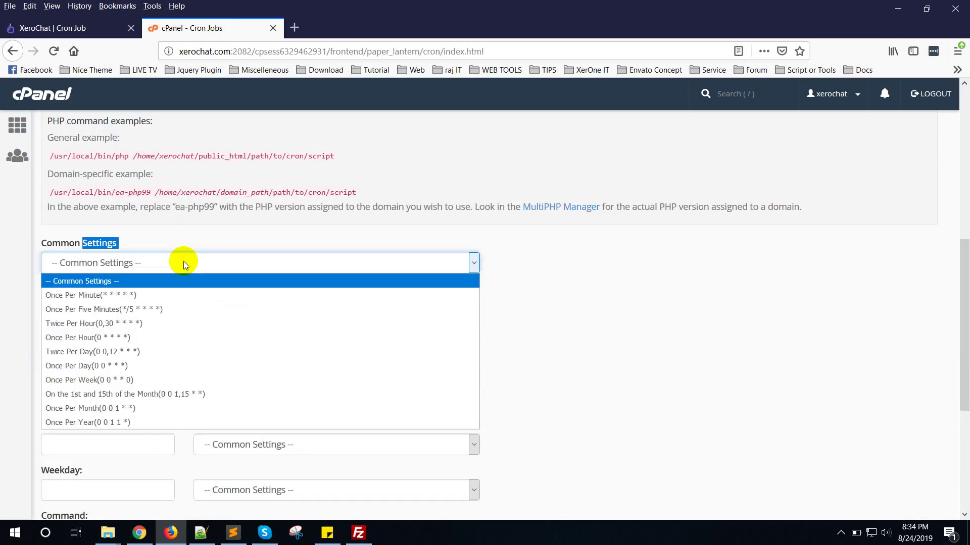
click(164, 309)
click(99, 313)
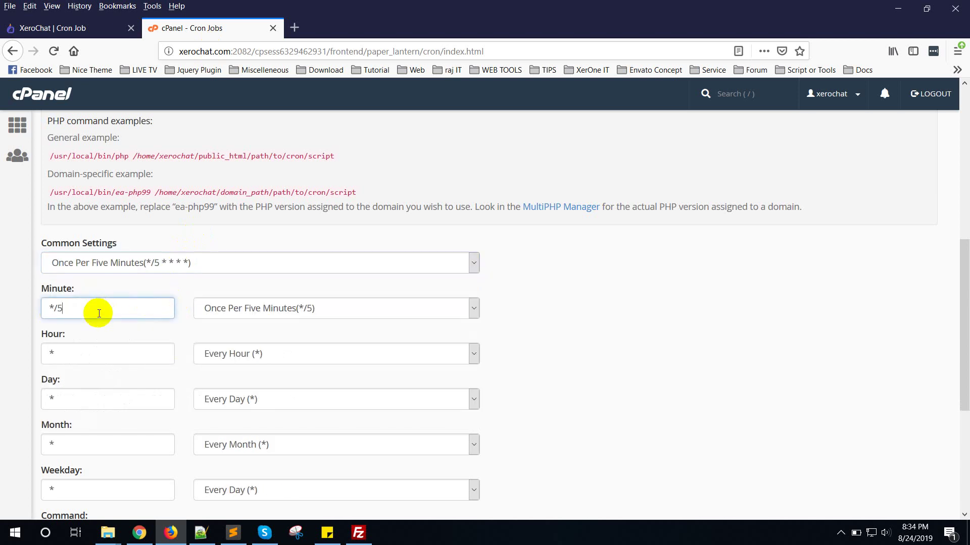
key(BackSpace)
text(15)
Step: Paste the background scan curl command and add the 15-minute cron job
scroll(253, 327, down, 3)
click(127, 404)
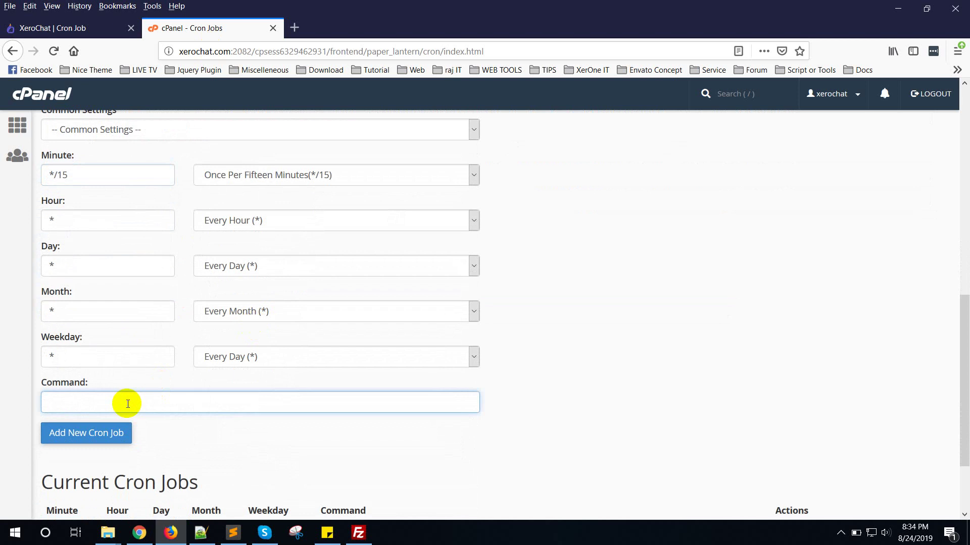
key(ctrl+v)
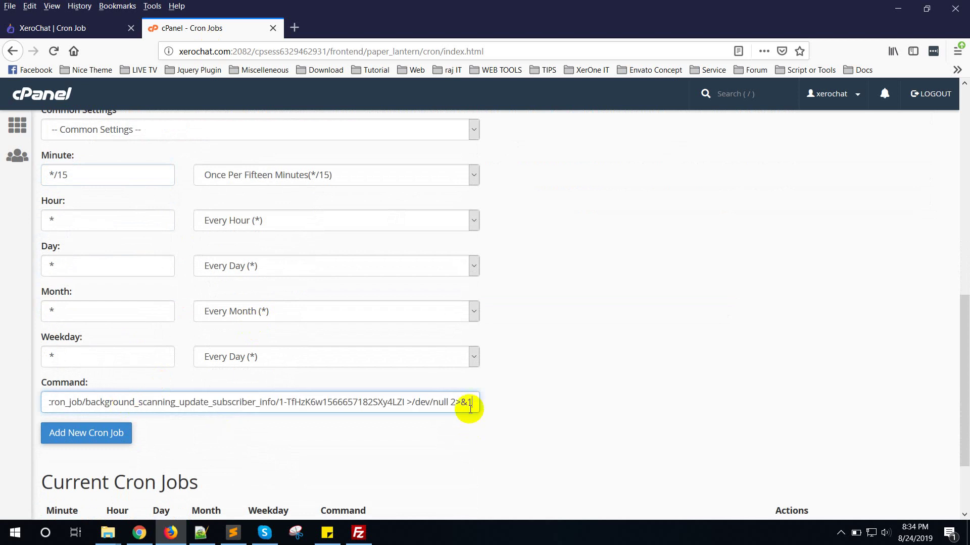
drag(470, 408, 10, 414)
click(598, 358)
scroll(598, 359, up, 1)
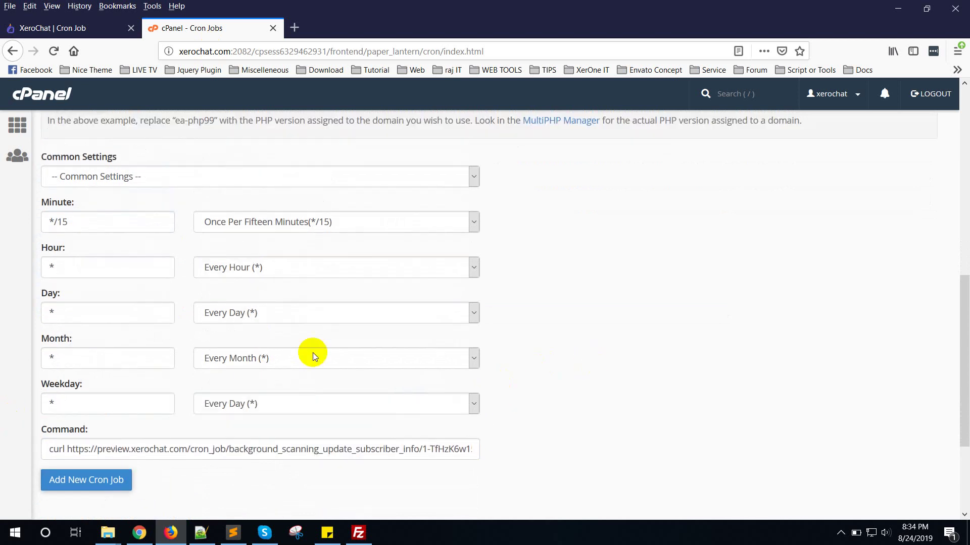
scroll(313, 353, up, 1)
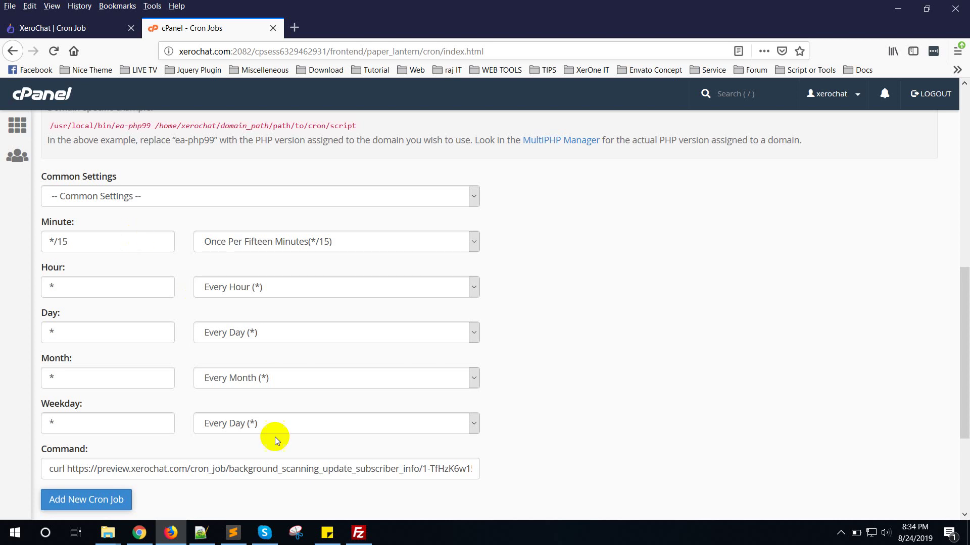
scroll(271, 439, down, 1)
click(101, 435)
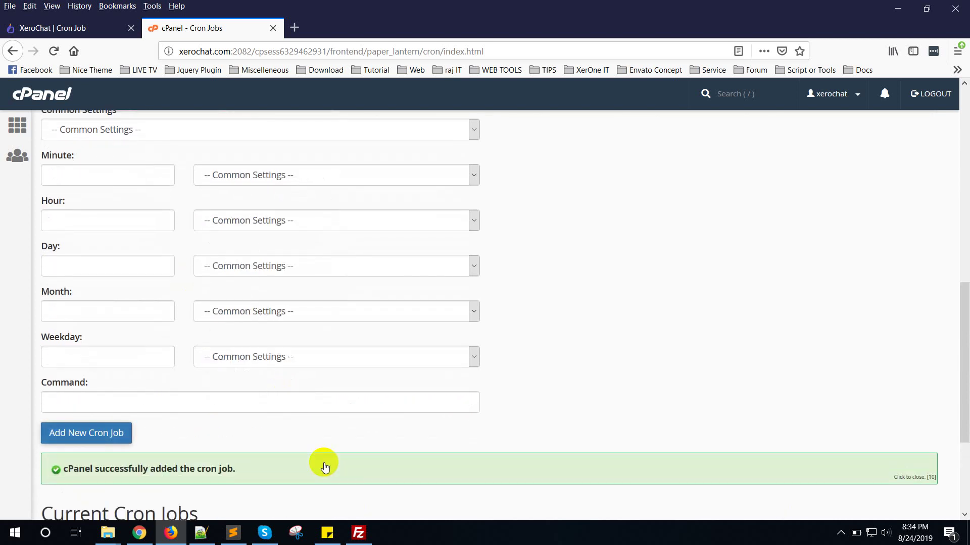
click(101, 28)
Step: Copy XeroChat's once-per-minute Messenger Broadcasting curl command
scroll(375, 375, down, 1)
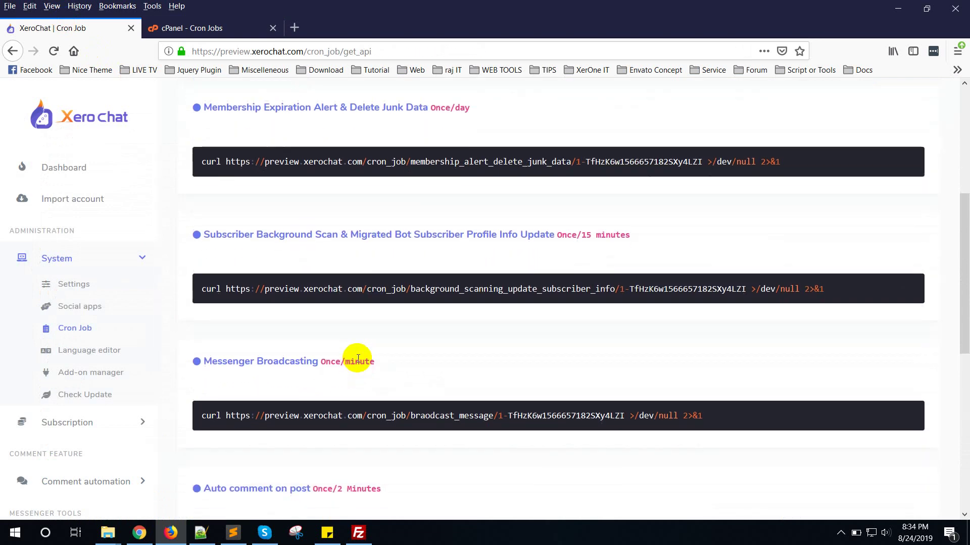
scroll(263, 302, up, 1)
scroll(280, 309, down, 1)
scroll(282, 312, down, 1)
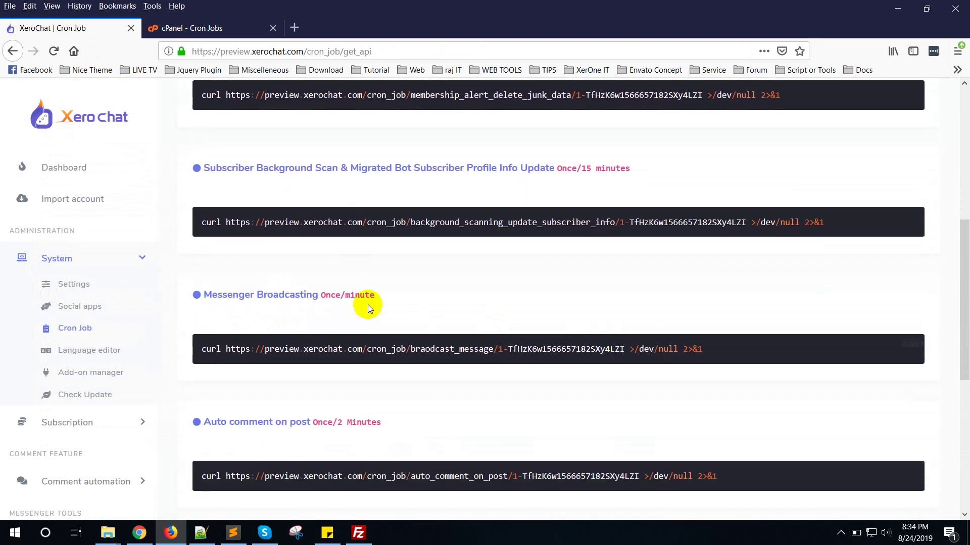
drag(323, 295, 385, 292)
click(387, 293)
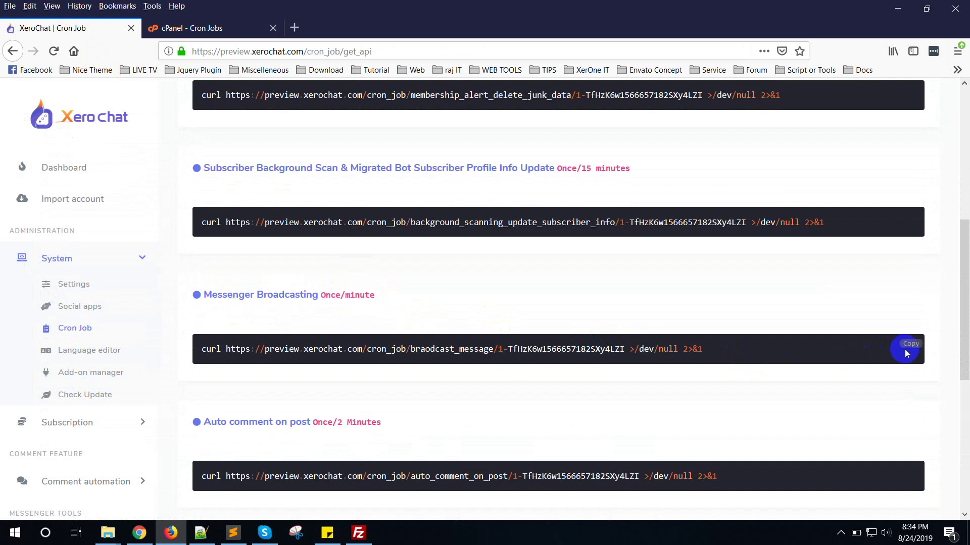
Step: Add a Once Per Minute cron job running the pasted broadcast_message curl command
click(202, 34)
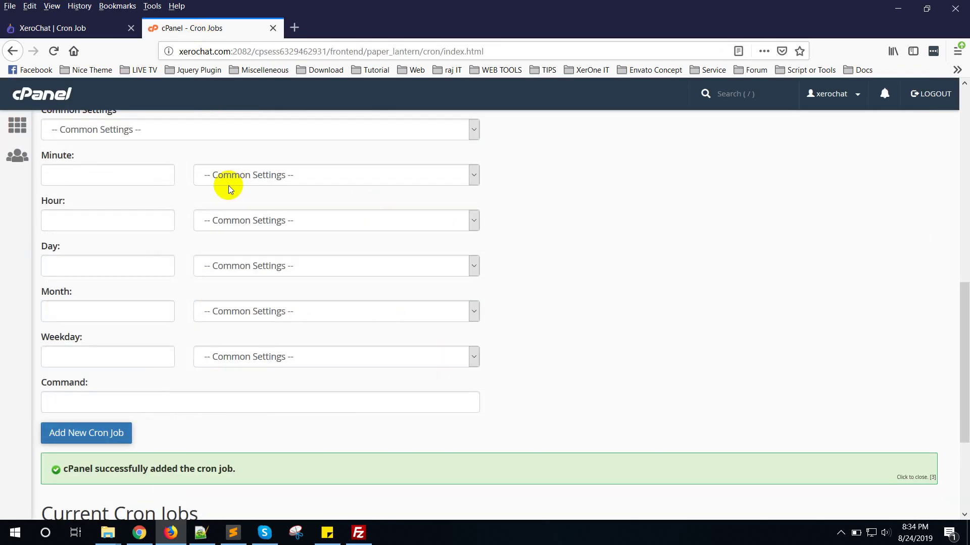
scroll(228, 186, up, 2)
click(278, 196)
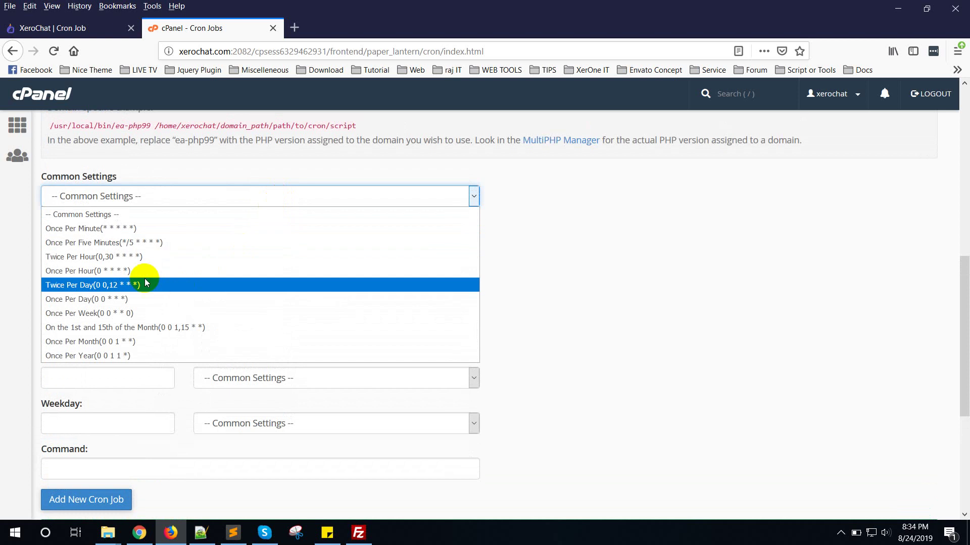
click(103, 230)
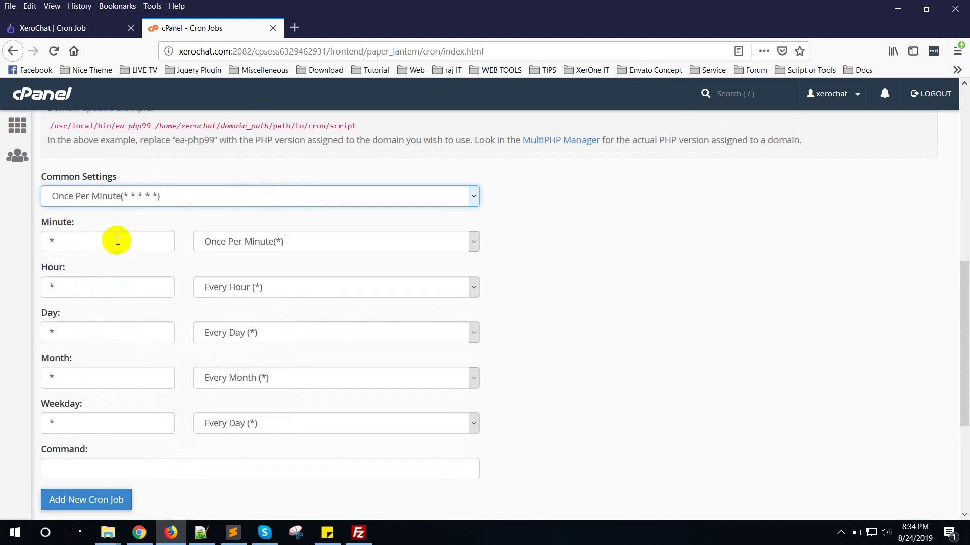
scroll(134, 404, down, 3)
click(136, 335)
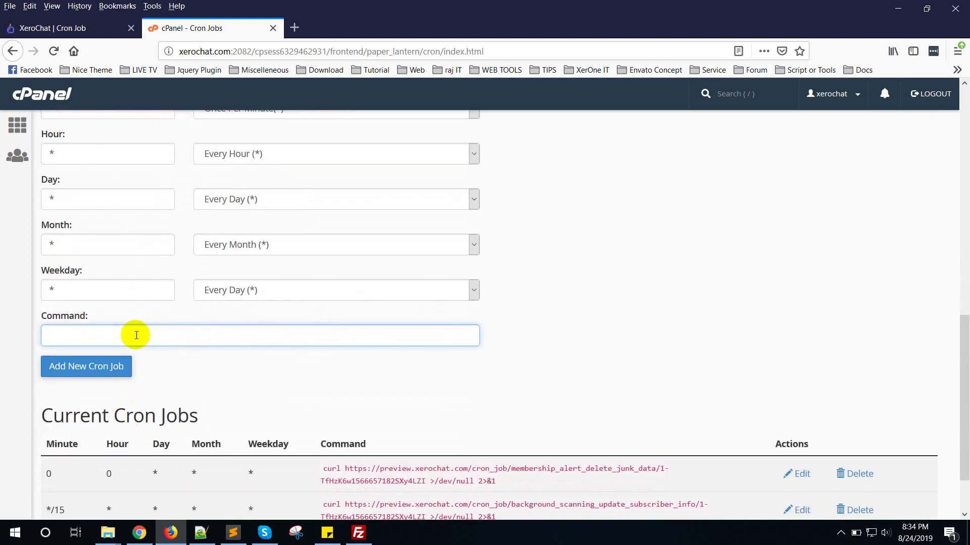
key(ctrl+v)
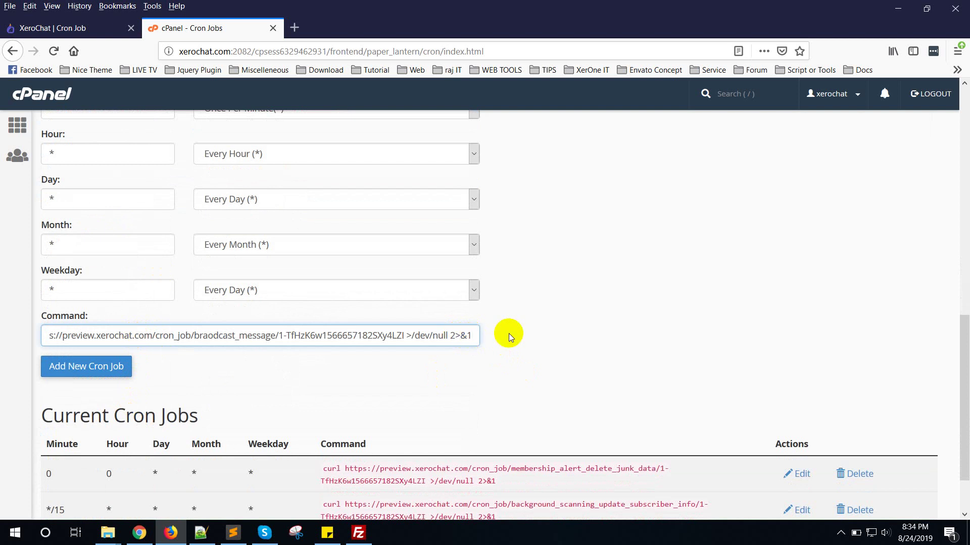
drag(472, 335, 1, 352)
click(121, 368)
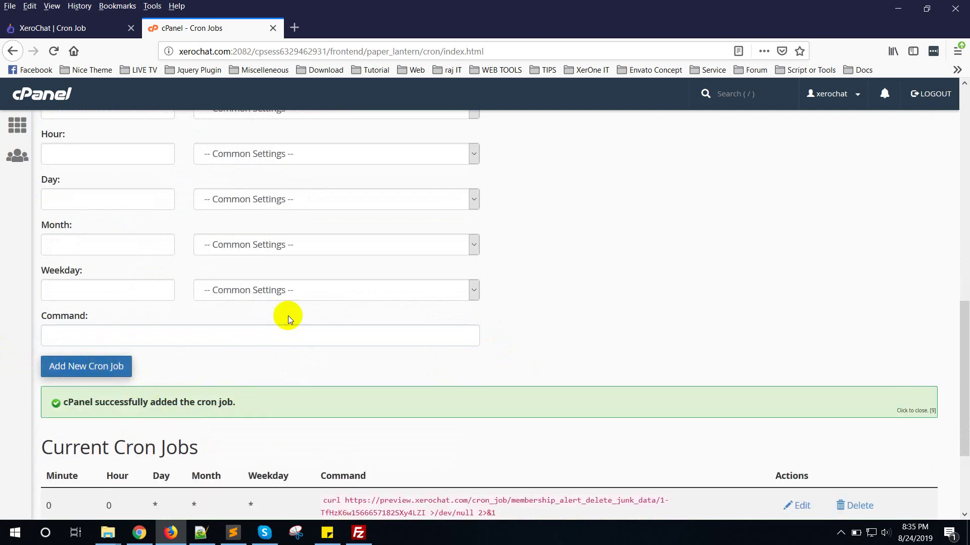
Step: Copy XeroChat's Once/2 Minutes auto_comment_on_post curl command
click(69, 28)
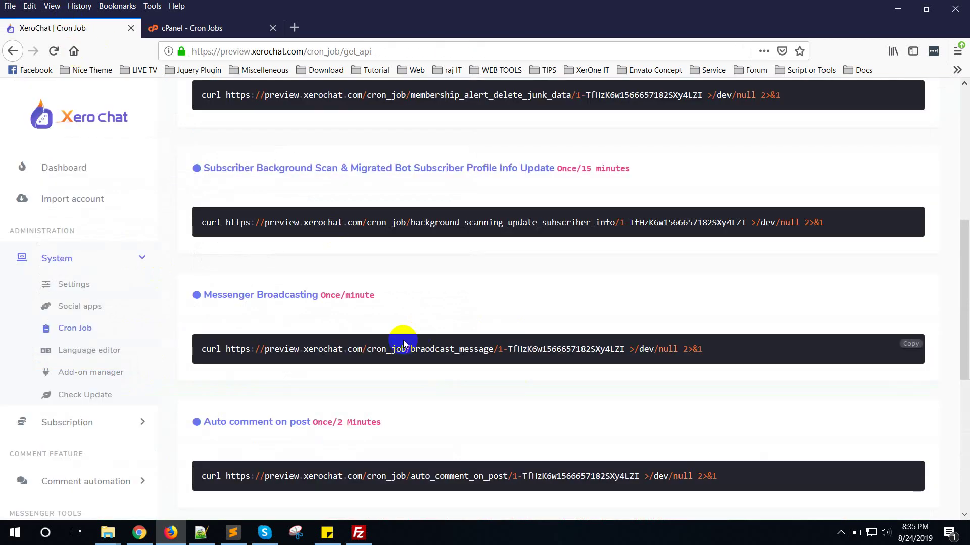
scroll(401, 342, down, 3)
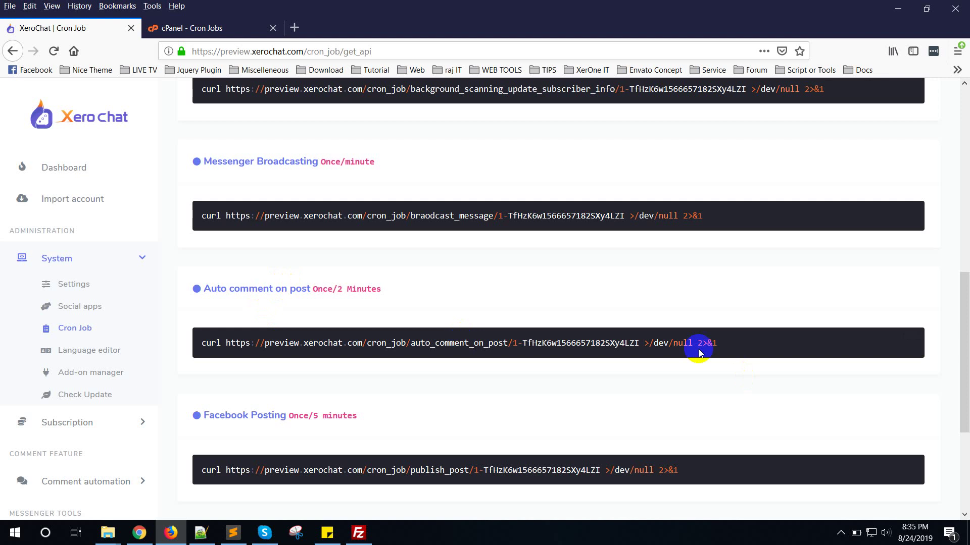
click(904, 343)
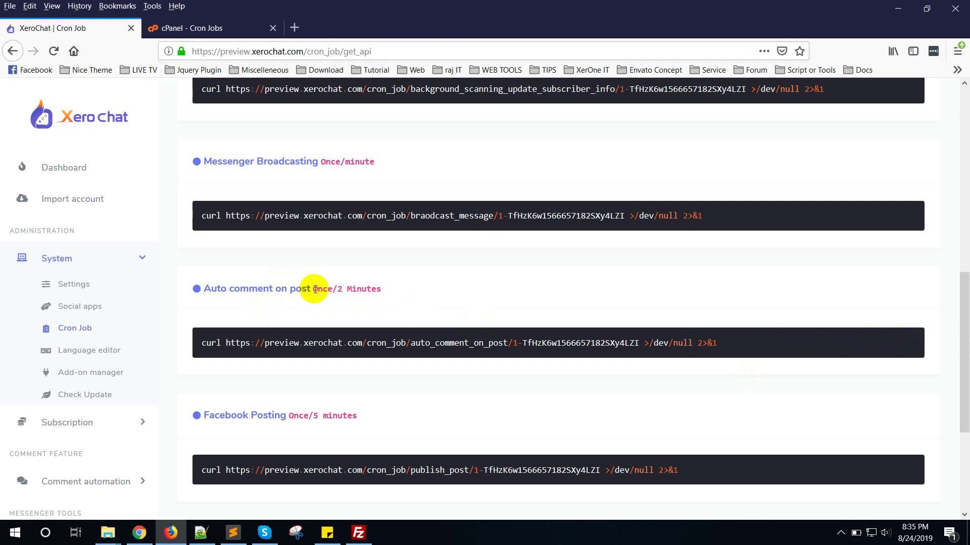
drag(313, 289, 382, 289)
Step: Set the new job's Minute field to */2 starting from the five-minute preset
click(207, 27)
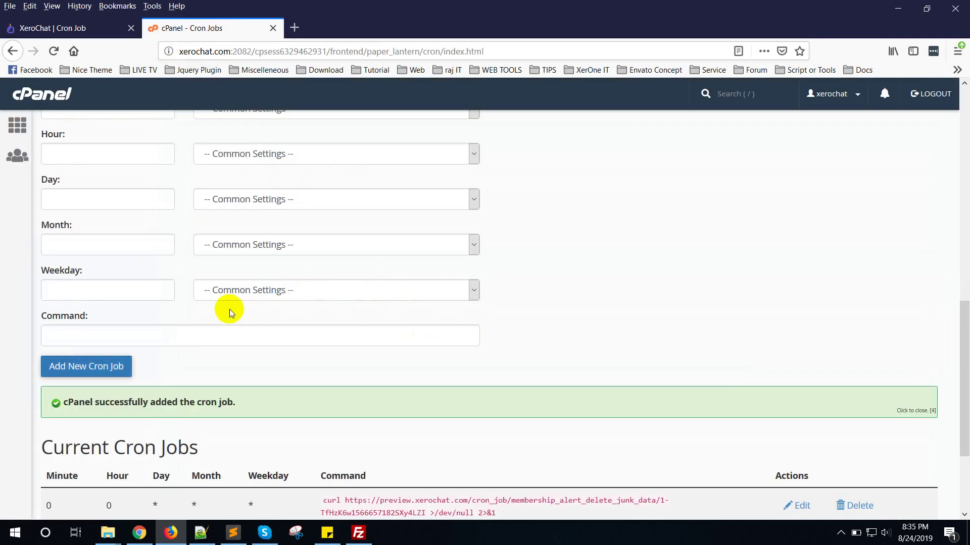
scroll(243, 303, up, 4)
click(264, 267)
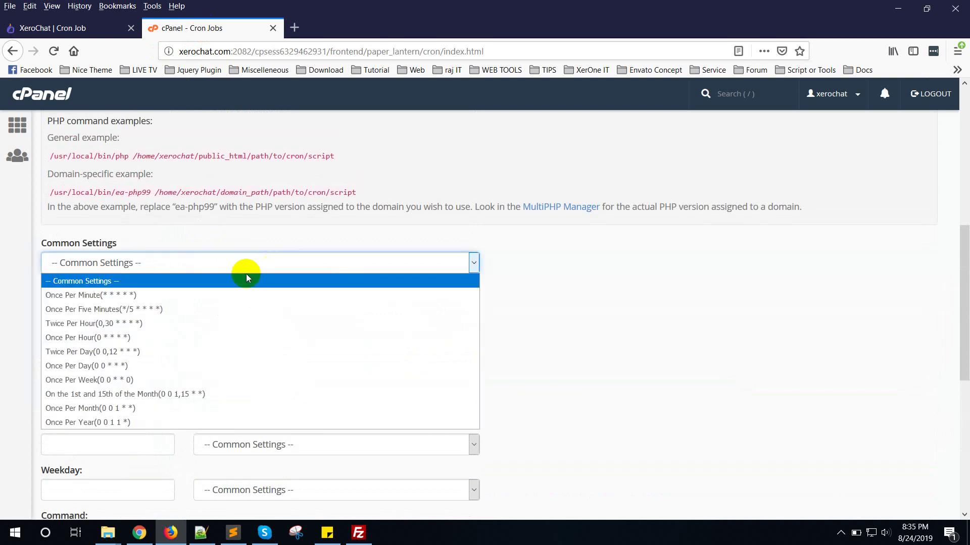
click(171, 295)
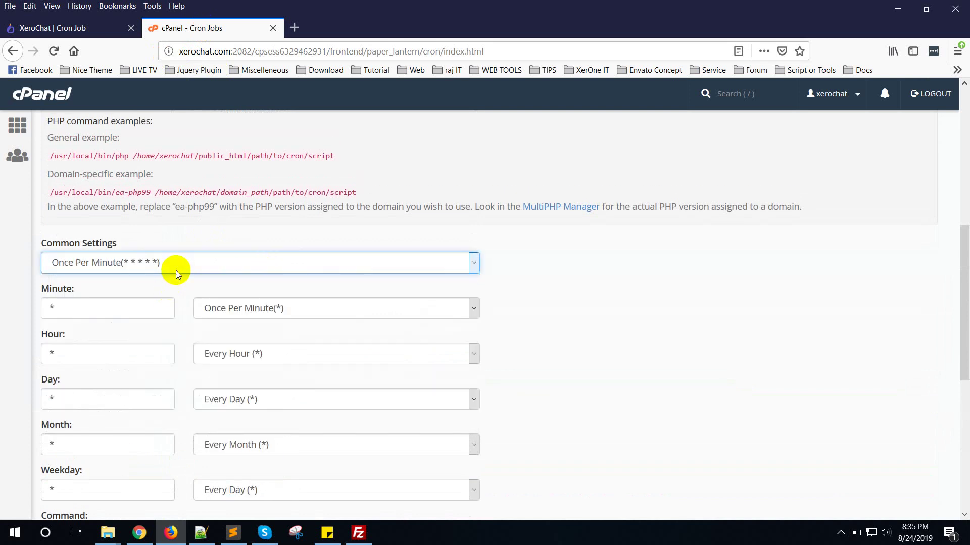
click(174, 266)
click(166, 309)
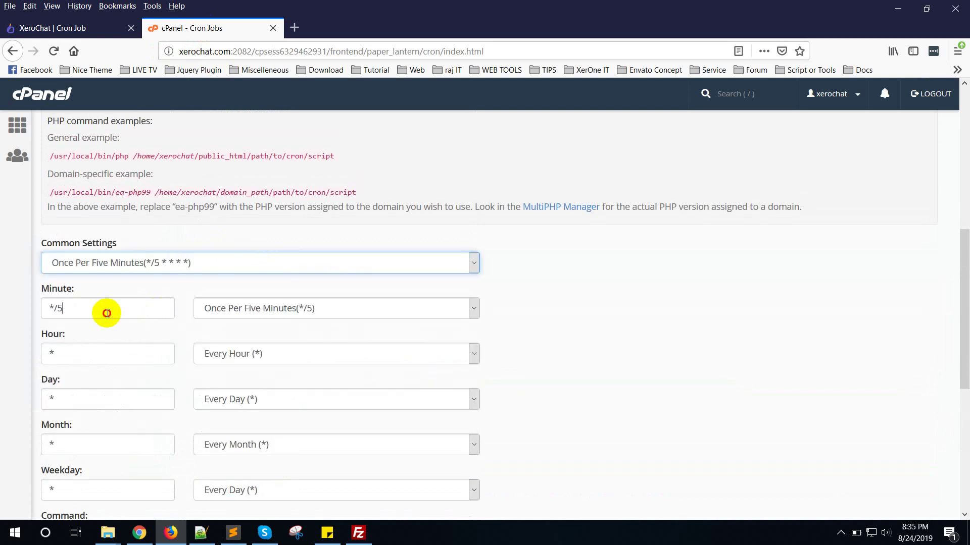
click(106, 311)
key(BackSpace)
text(2)
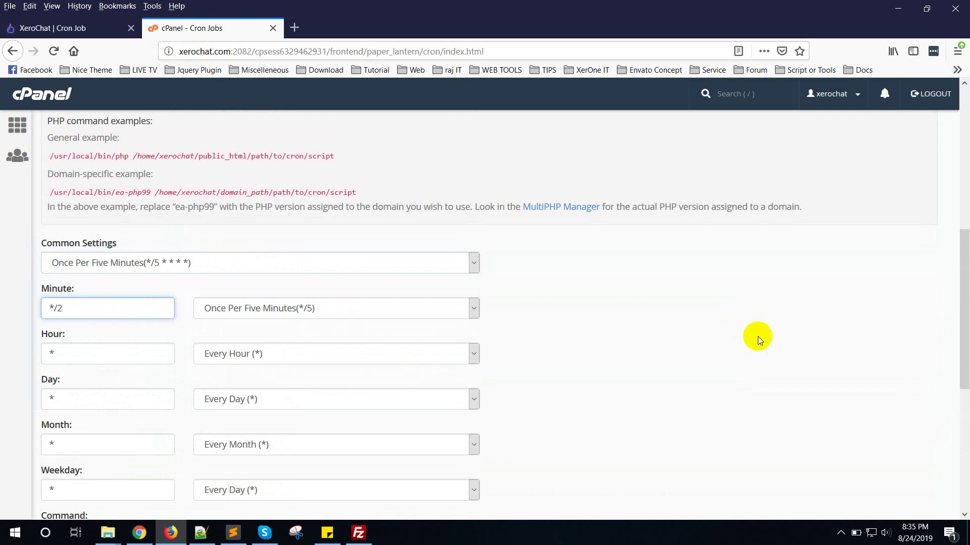
click(753, 336)
Step: Paste the auto_comment_on_post curl command into the Command field
scroll(196, 289, down, 3)
click(116, 404)
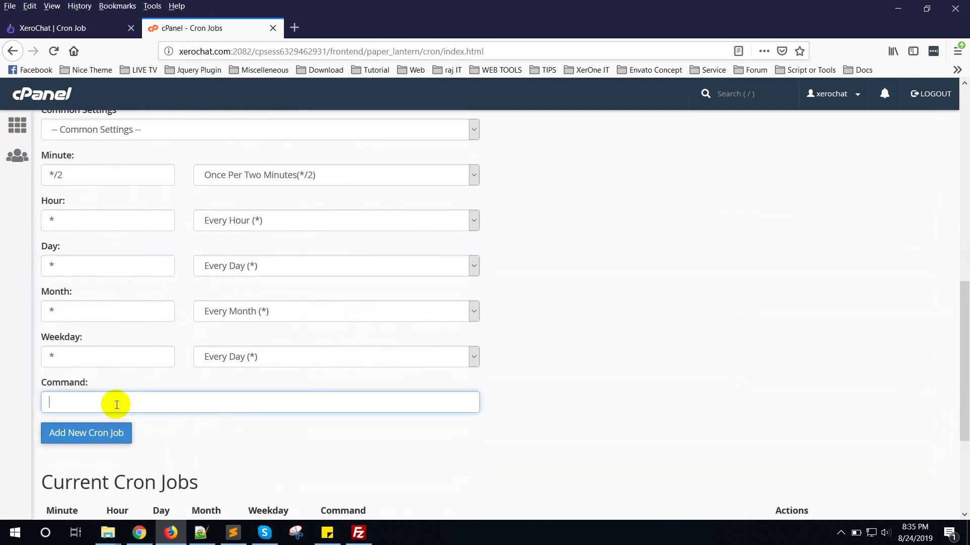
key(ctrl+v)
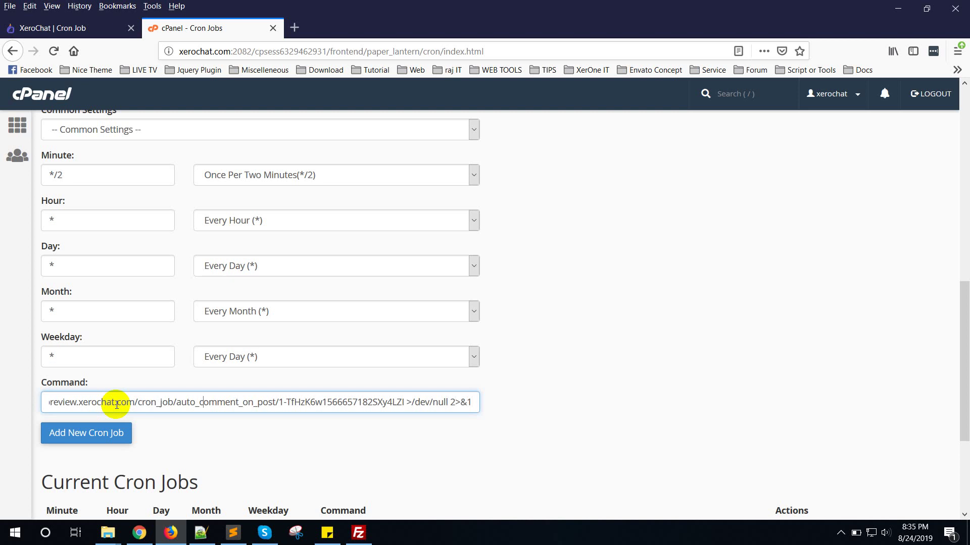
key(Left)
key(Left)
key(Left)
key(Left)
key(Left)
key(Left)
key(Left)
key(Left)
key(Left)
key(Left)
key(Left)
key(Left)
key(Left)
key(Left)
key(Left)
key(Left)
key(Left)
key(Left)
key(Left)
key(Left)
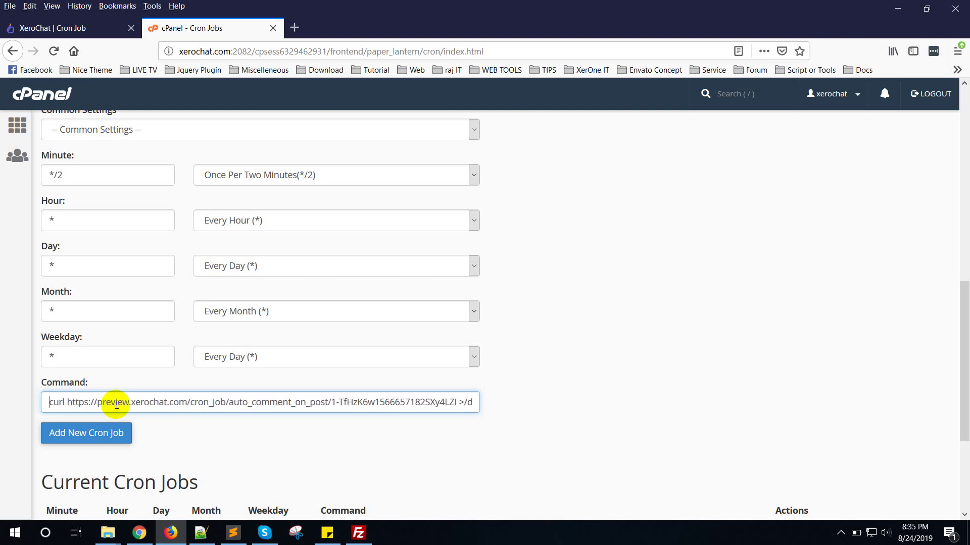
scroll(132, 415, down, 2)
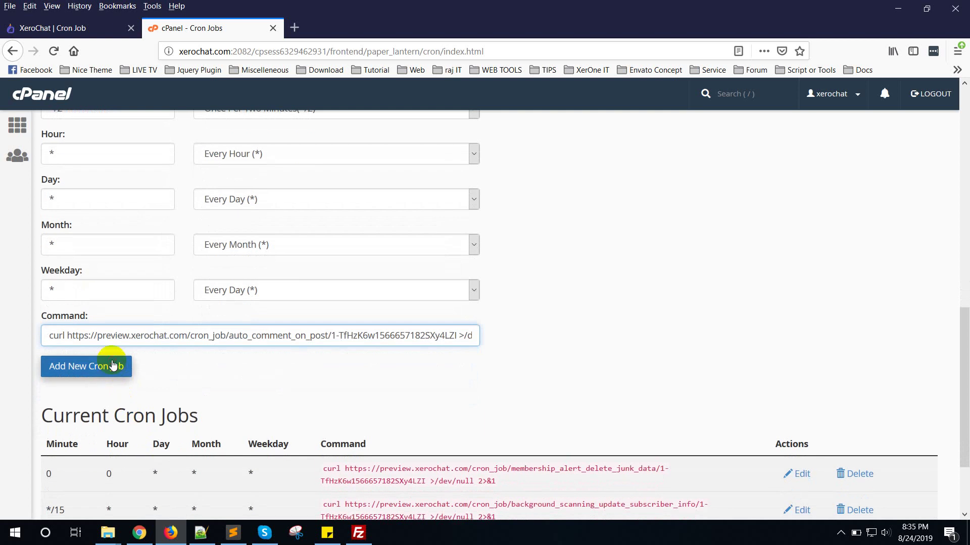
Step: Save the two-minute auto-comment cron job, then copy XeroChat's Facebook Posting curl command
click(101, 365)
click(50, 28)
scroll(519, 368, down, 3)
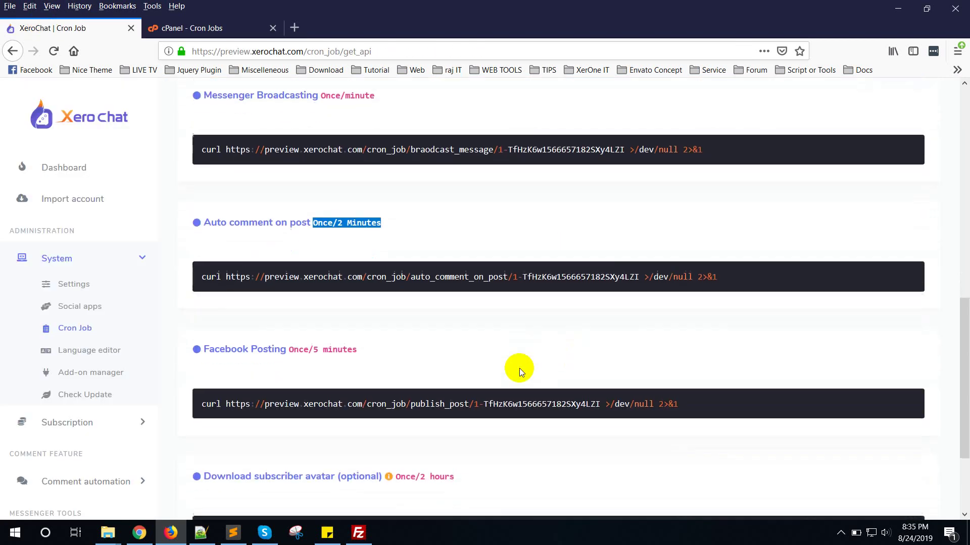
scroll(520, 372, down, 2)
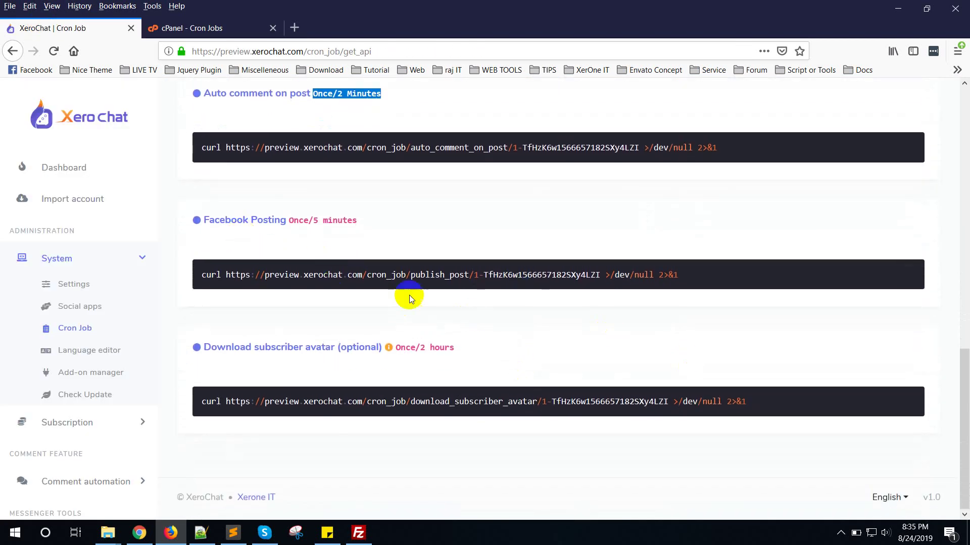
mouse_move(672, 274)
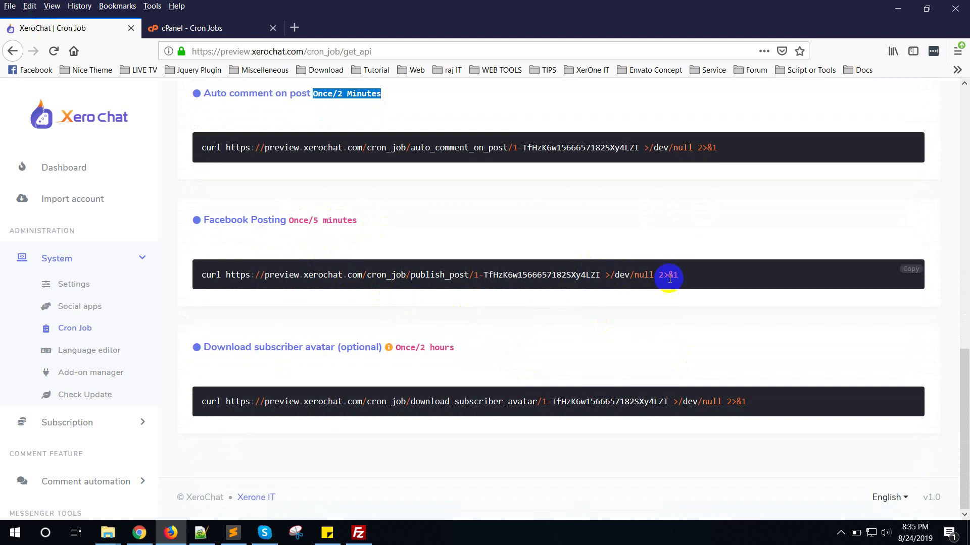
click(913, 270)
Step: Add a Once Per Five Minutes cron job running the pasted publish_post curl command
click(233, 28)
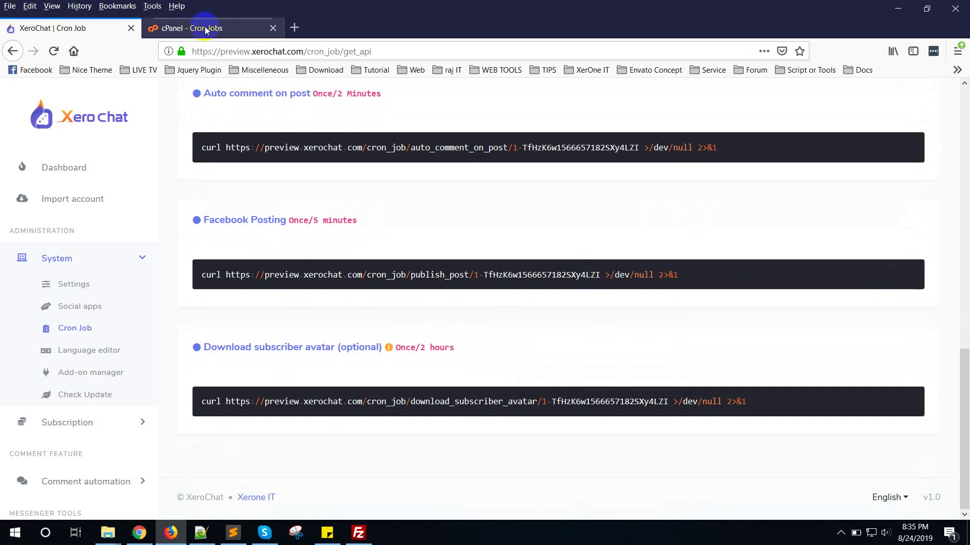
scroll(210, 307, up, 4)
click(232, 261)
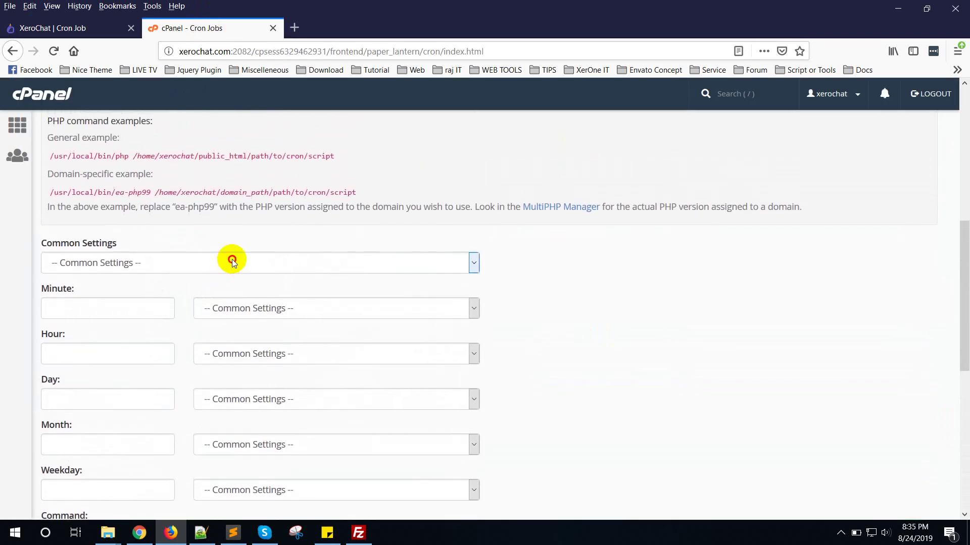
click(137, 310)
scroll(138, 344, down, 3)
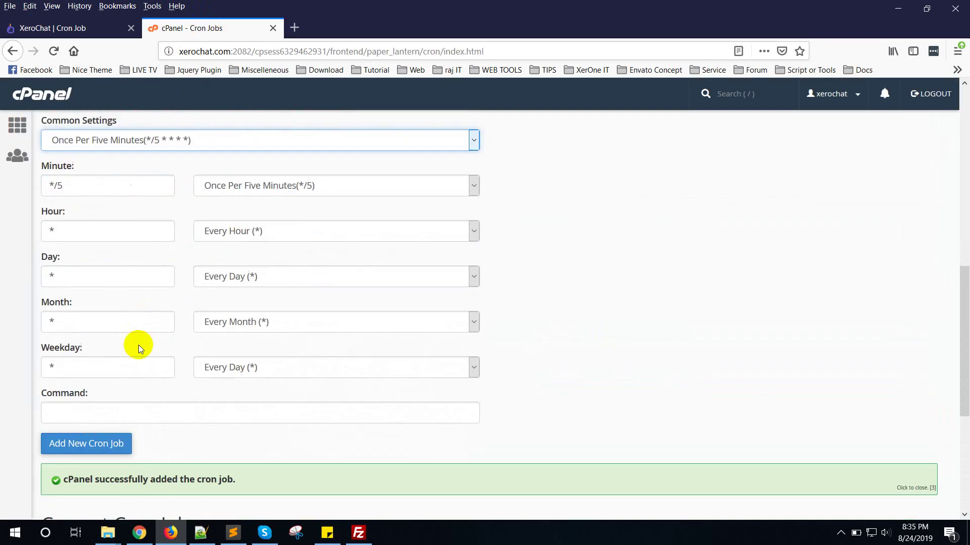
click(159, 404)
key(ctrl+v)
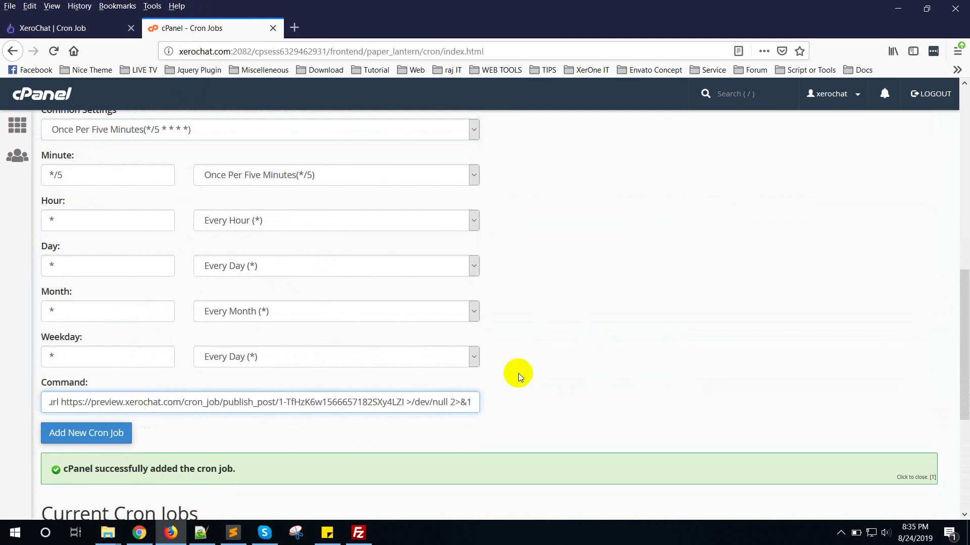
drag(475, 402, 5, 397)
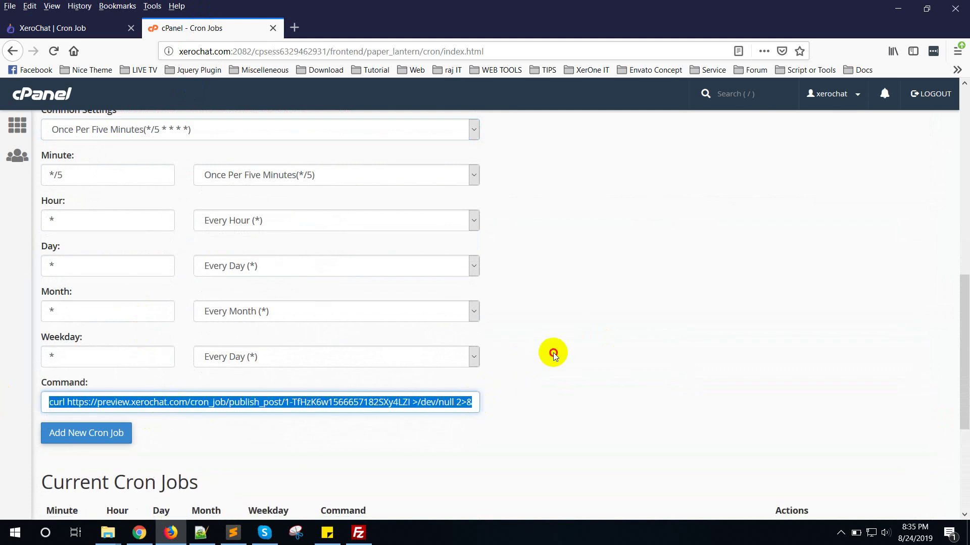
click(553, 352)
click(121, 434)
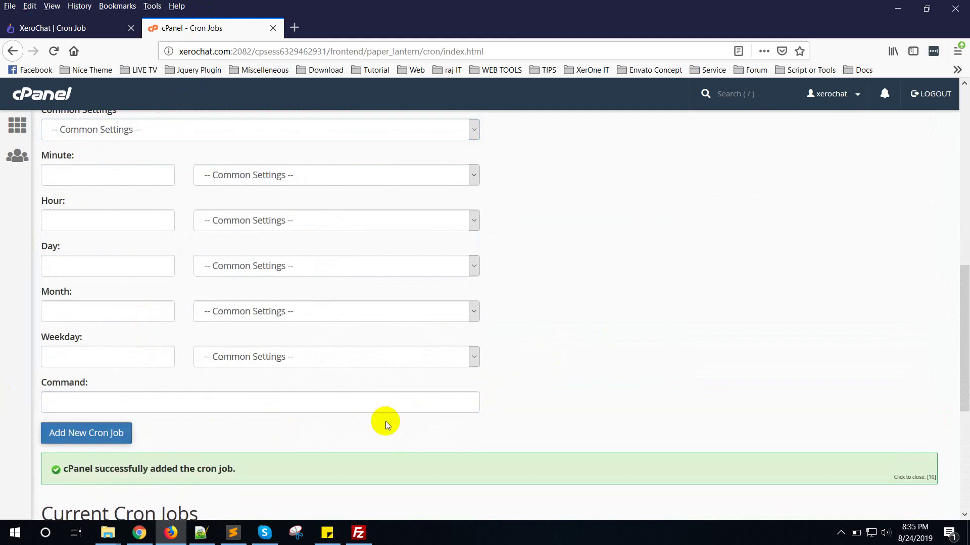
click(56, 27)
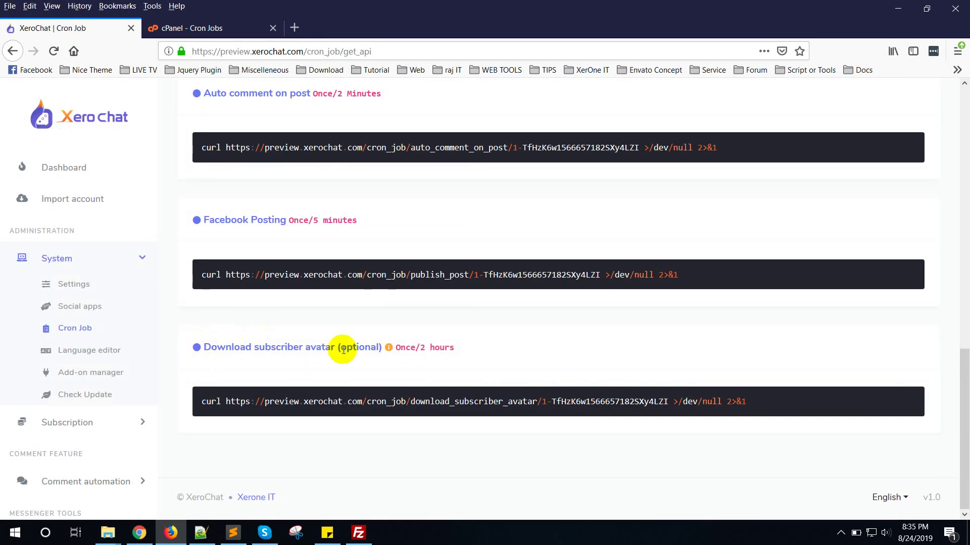
mouse_move(391, 352)
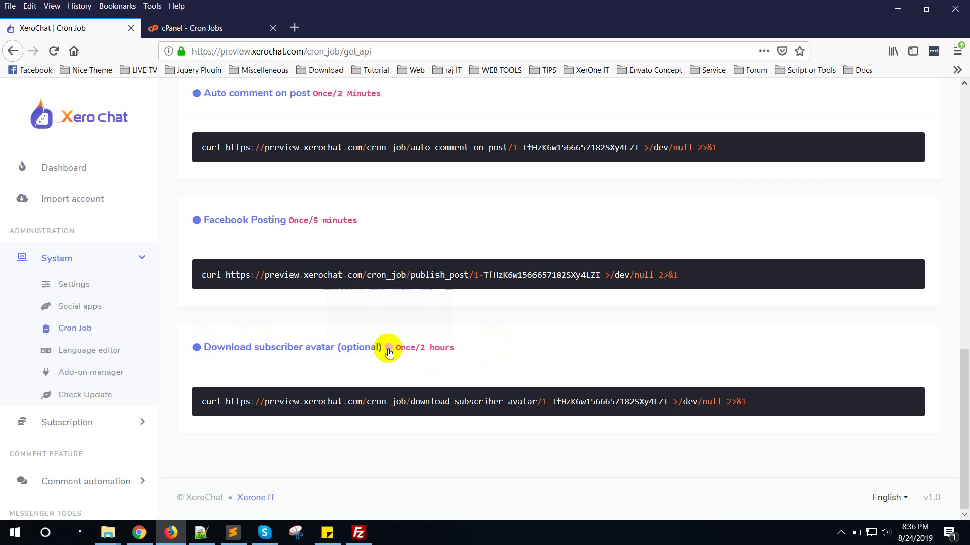
mouse_move(388, 350)
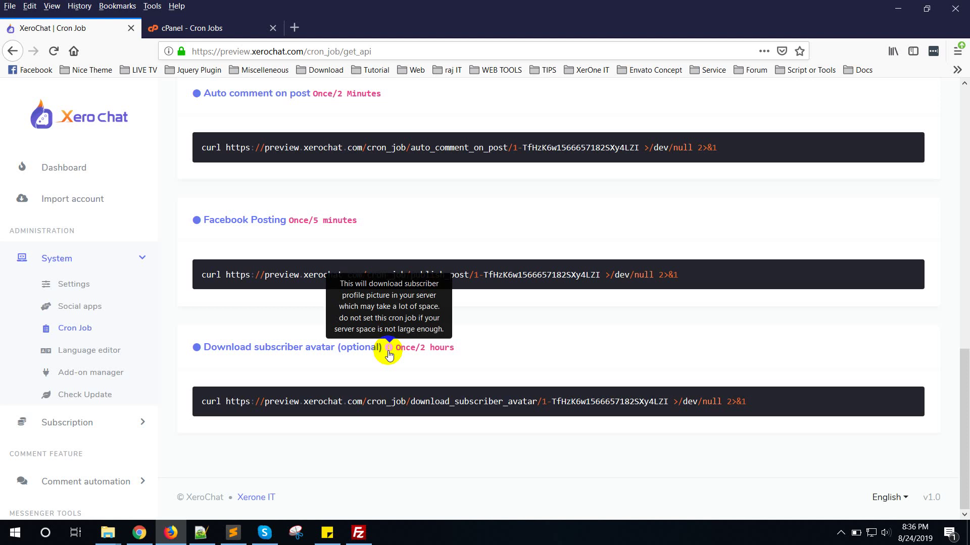
mouse_move(770, 401)
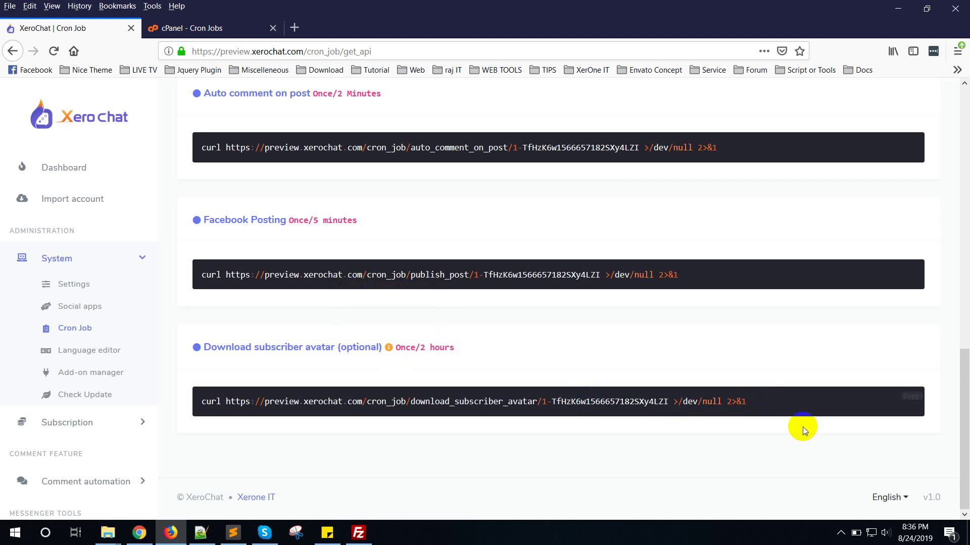
click(313, 400)
click(696, 399)
click(232, 31)
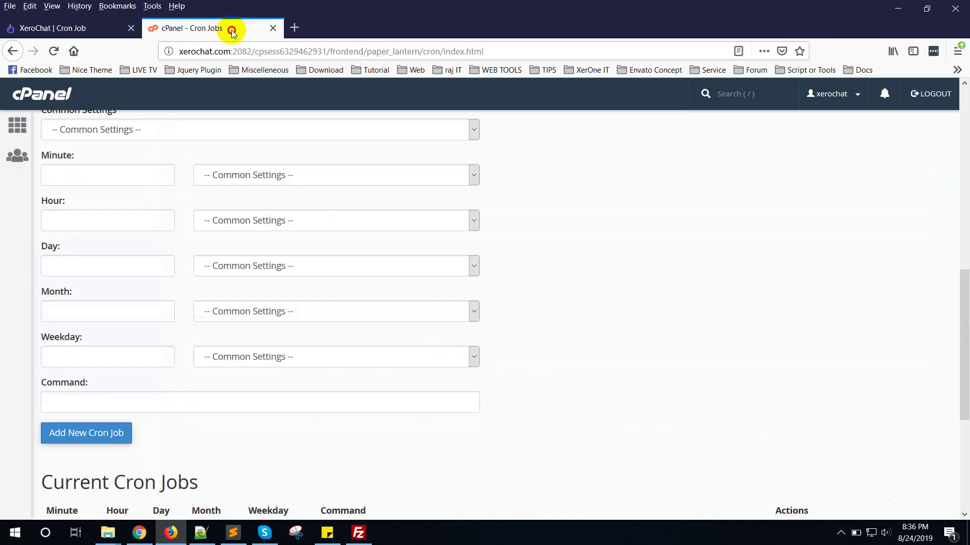
scroll(653, 407, down, 5)
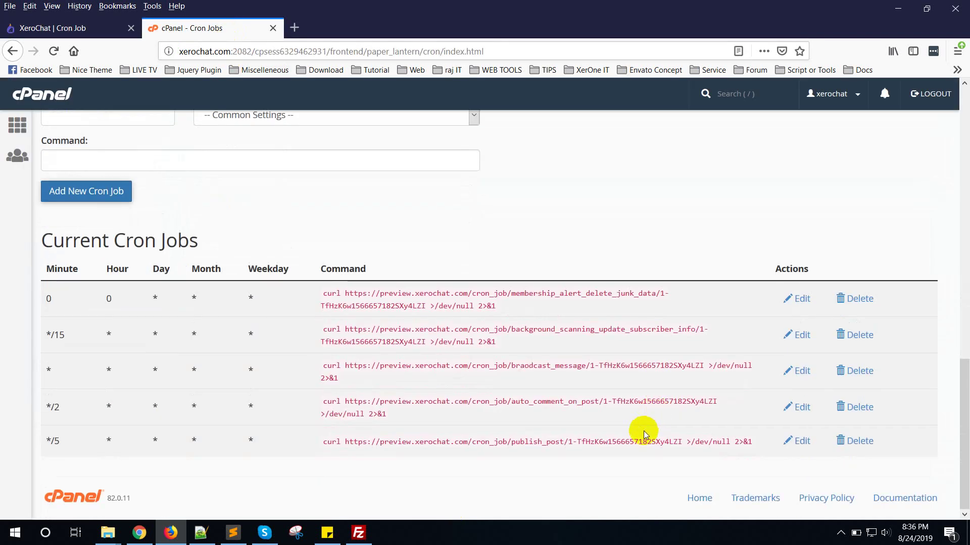